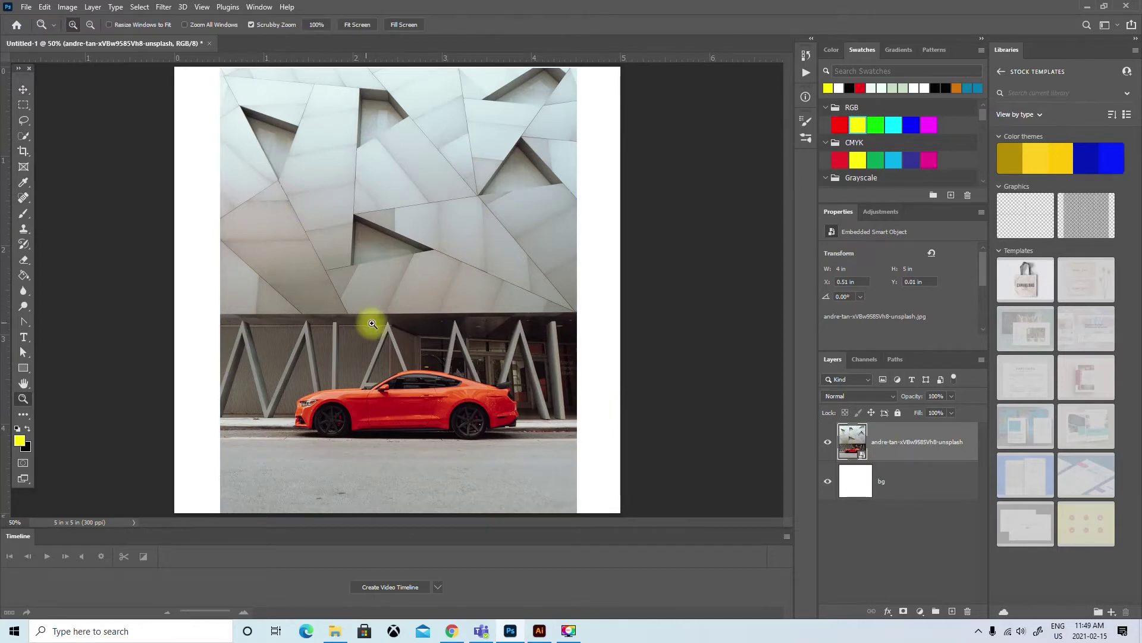
# Zoom in to 300% on the beams above the car, and zoom back out to see the whole car
pyautogui.click(419, 336)
pyautogui.moveTo(418, 336); pyautogui.dragTo(418, 336)
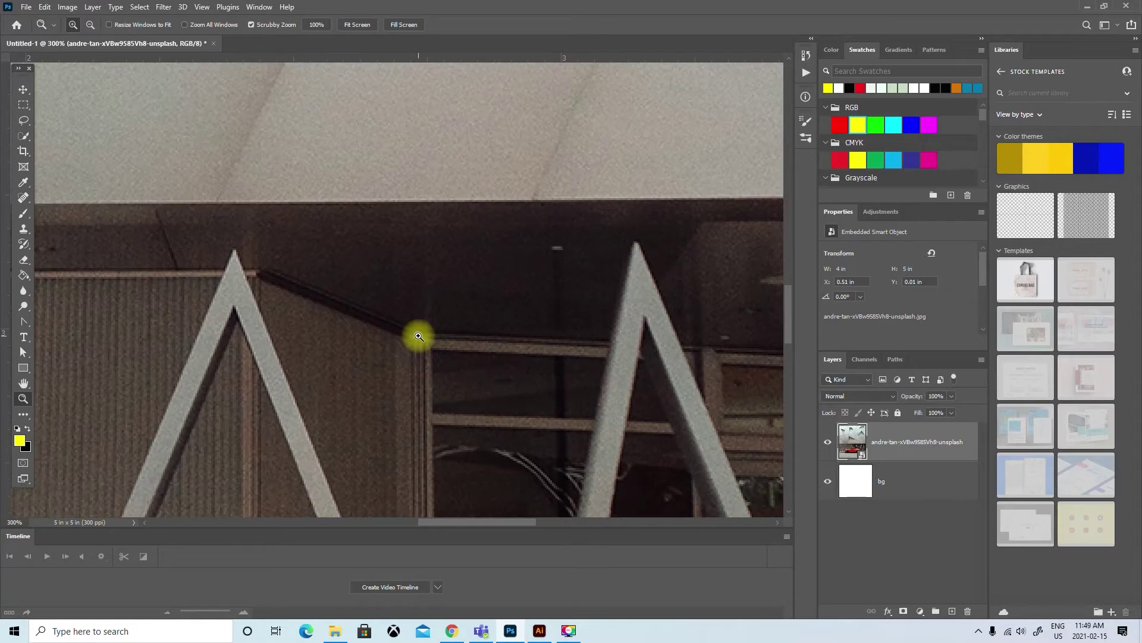
pyautogui.keyDown('alt'); pyautogui.click(419, 336); pyautogui.keyUp('alt')
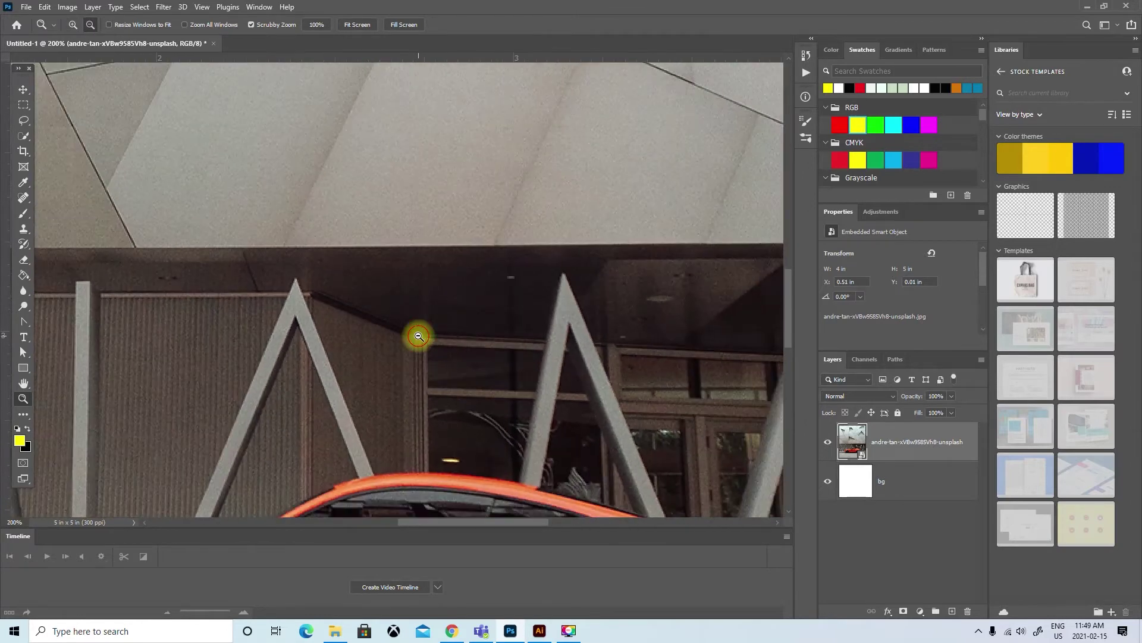
pyautogui.keyDown('alt'); pyautogui.click(418, 336); pyautogui.keyUp('alt')
pyautogui.keyDown('alt'); pyautogui.click(418, 336); pyautogui.keyUp('alt')
pyautogui.keyDown('alt'); pyautogui.click(418, 336); pyautogui.keyUp('alt')
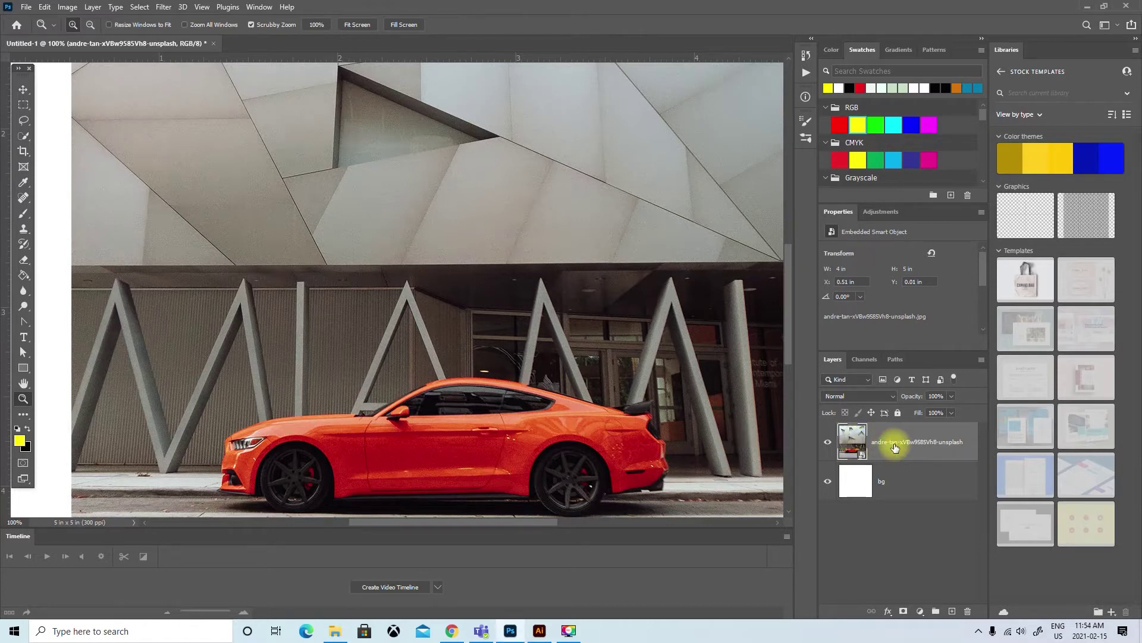
# Pan around the enlarged photo with the Hand tool to examine the car and the building facade
pyautogui.press('h')
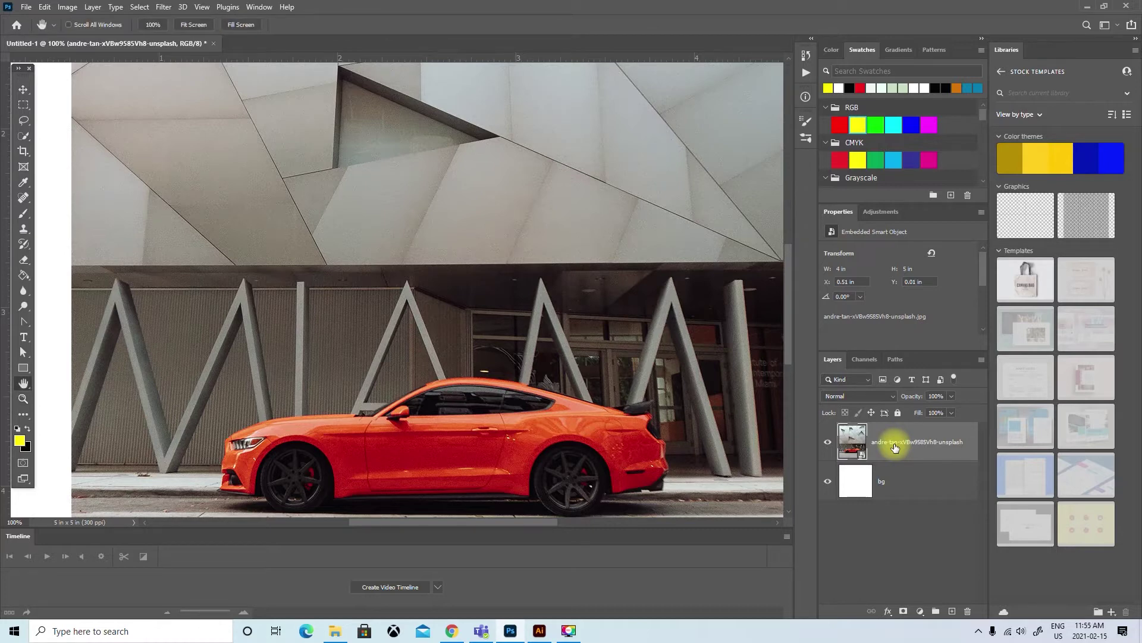
pyautogui.moveTo(482, 410); pyautogui.dragTo(452, 467)
pyautogui.moveTo(347, 387)
pyautogui.mouseDown()
pyautogui.moveTo(484, 399)
pyautogui.moveTo(566, 390)
pyautogui.moveTo(357, 369)
pyautogui.mouseUp()
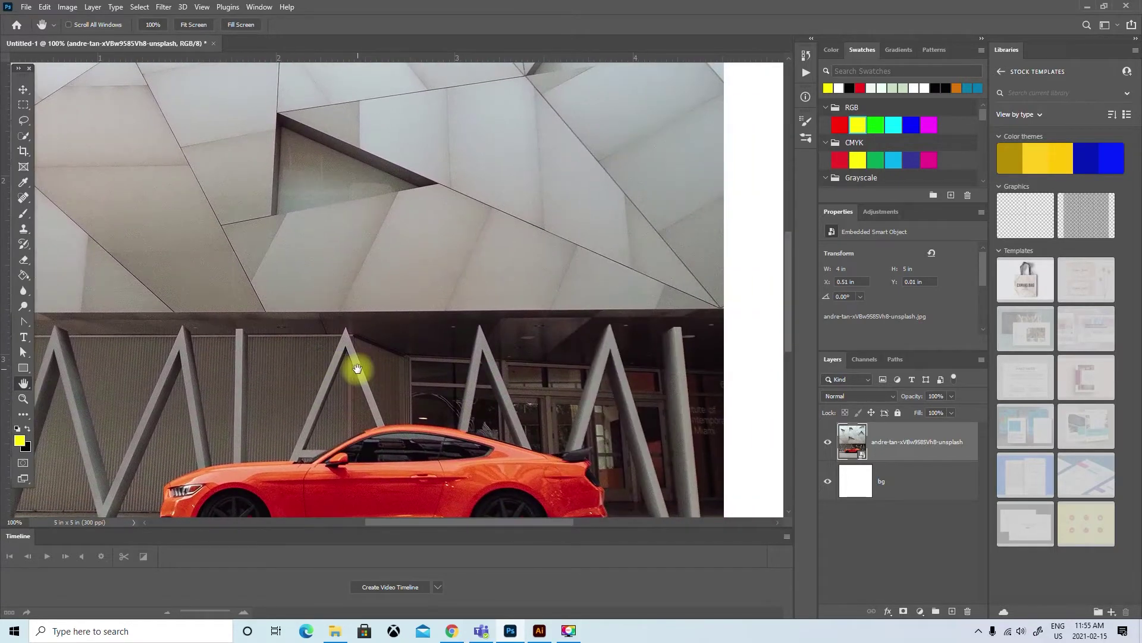
pyautogui.moveTo(377, 428); pyautogui.dragTo(395, 332)
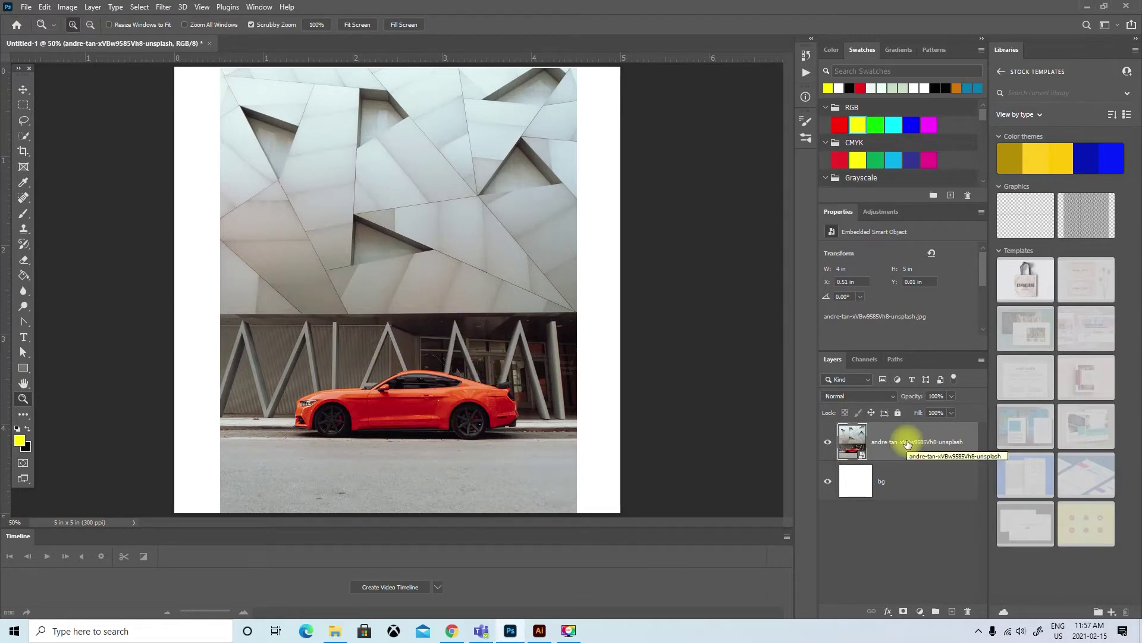
# Scale the car photo down to about 2.23 by 3.21 in with Free Transform and move it near the canvas centre
pyautogui.hotkey('ctrl', 't')
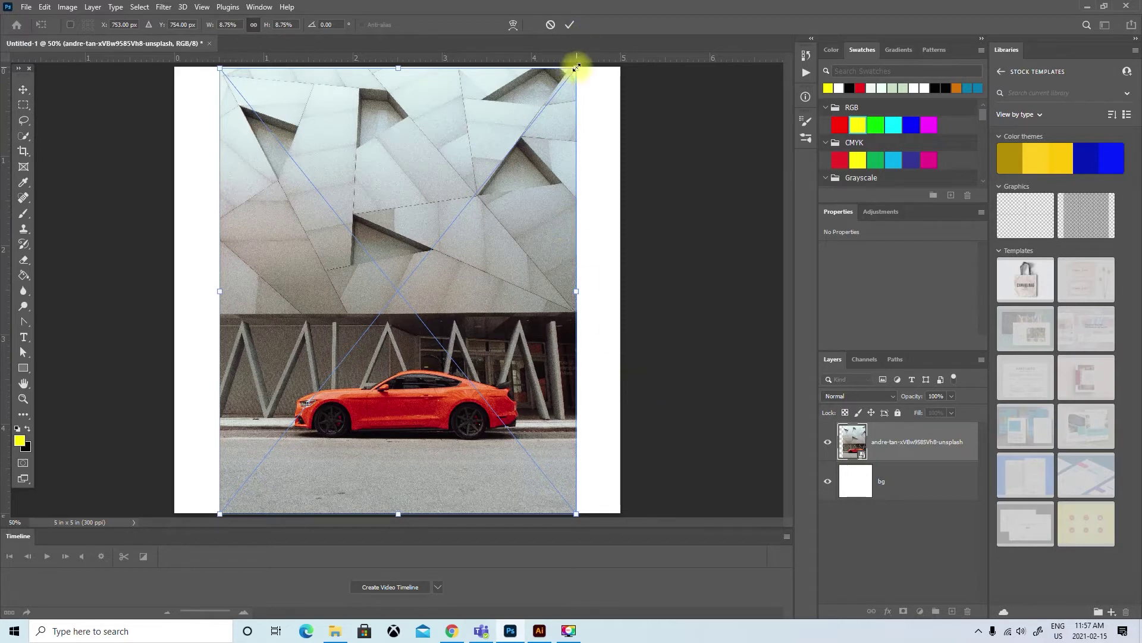
pyautogui.moveTo(576, 67); pyautogui.dragTo(419, 227)
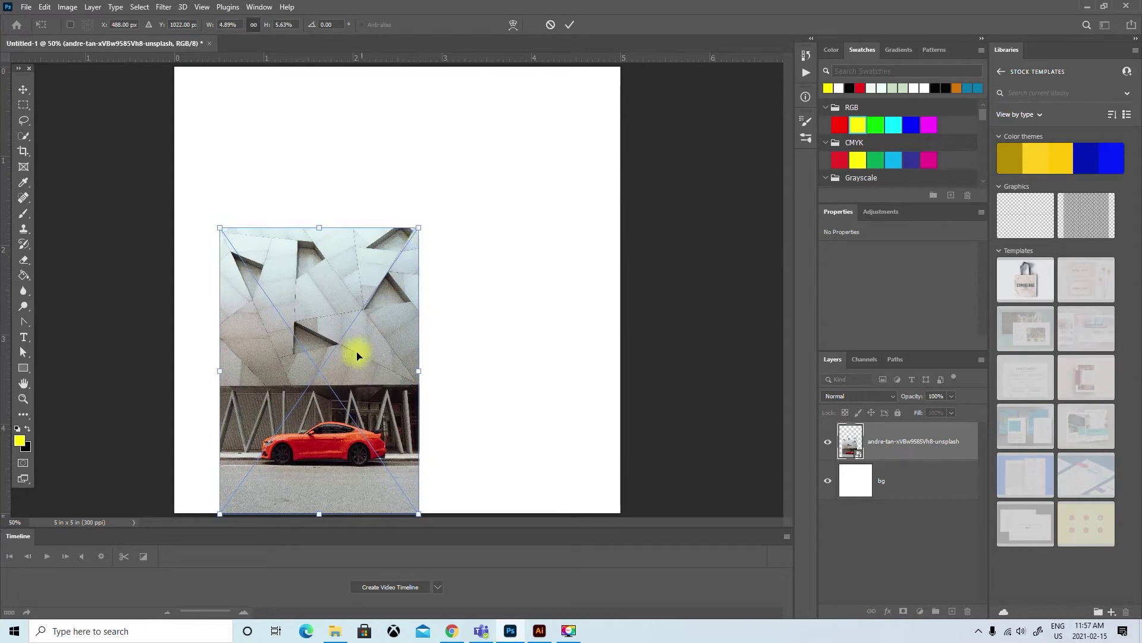
pyautogui.moveTo(324, 366); pyautogui.dragTo(392, 281)
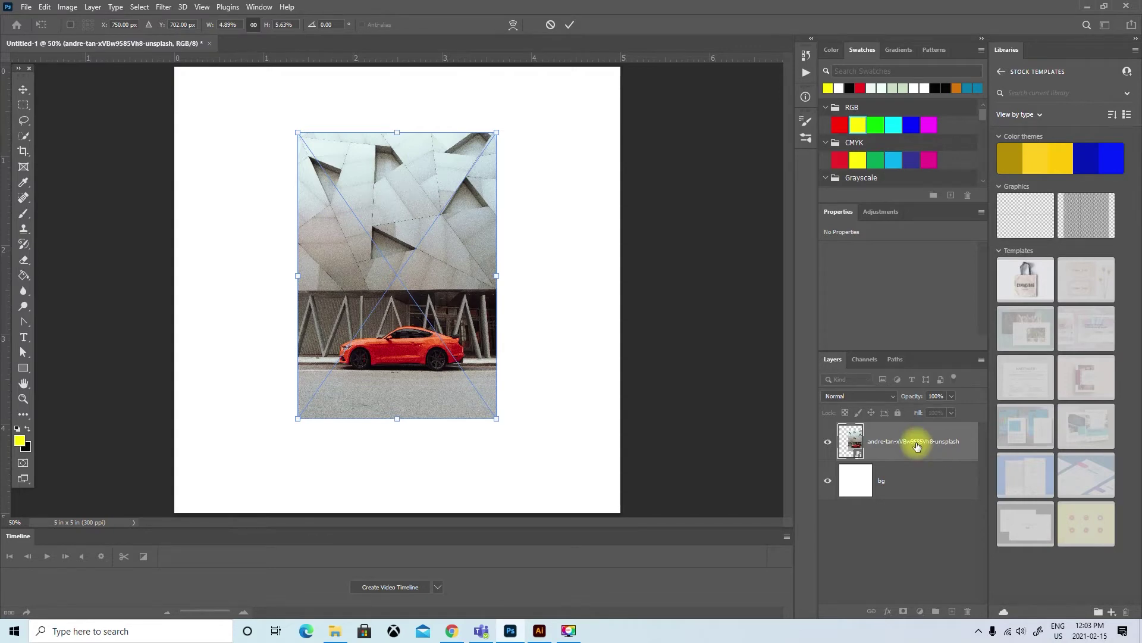
pyautogui.press('Return')
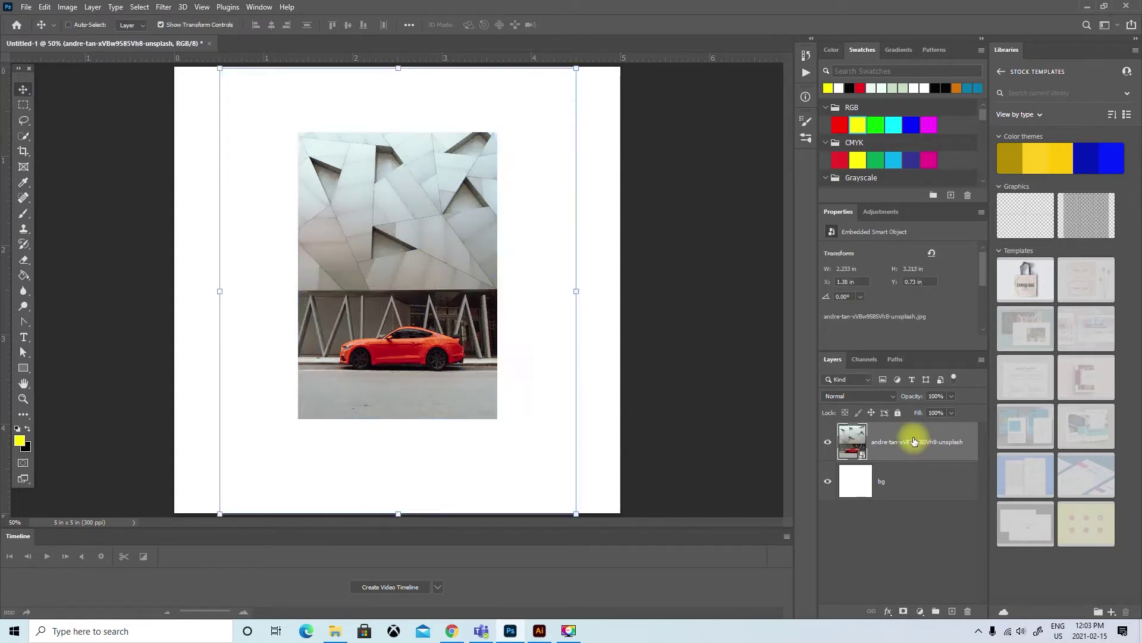
# Undo the scaling and repositioning of the car photo
pyautogui.hotkey('ctrl', 'z')
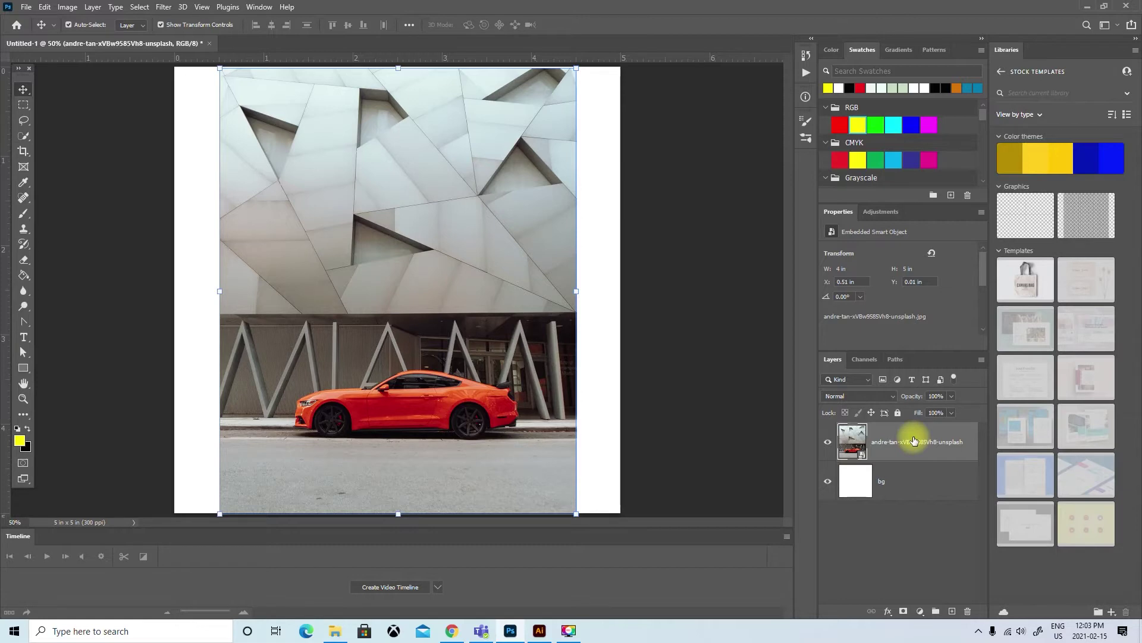
pyautogui.press('ctrl')
pyautogui.hotkey('ctrl', 'z')
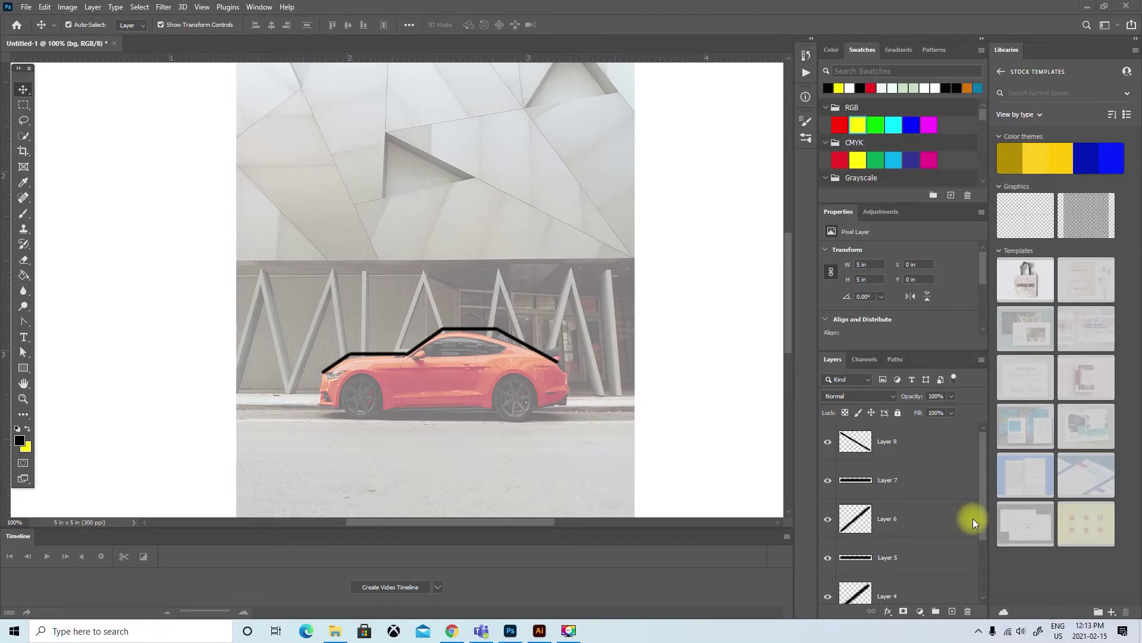
# Select the outline layers 5, 6, 7 and 8 one at a time to check which line each one holds
pyautogui.scroll(-1, 981, 521)
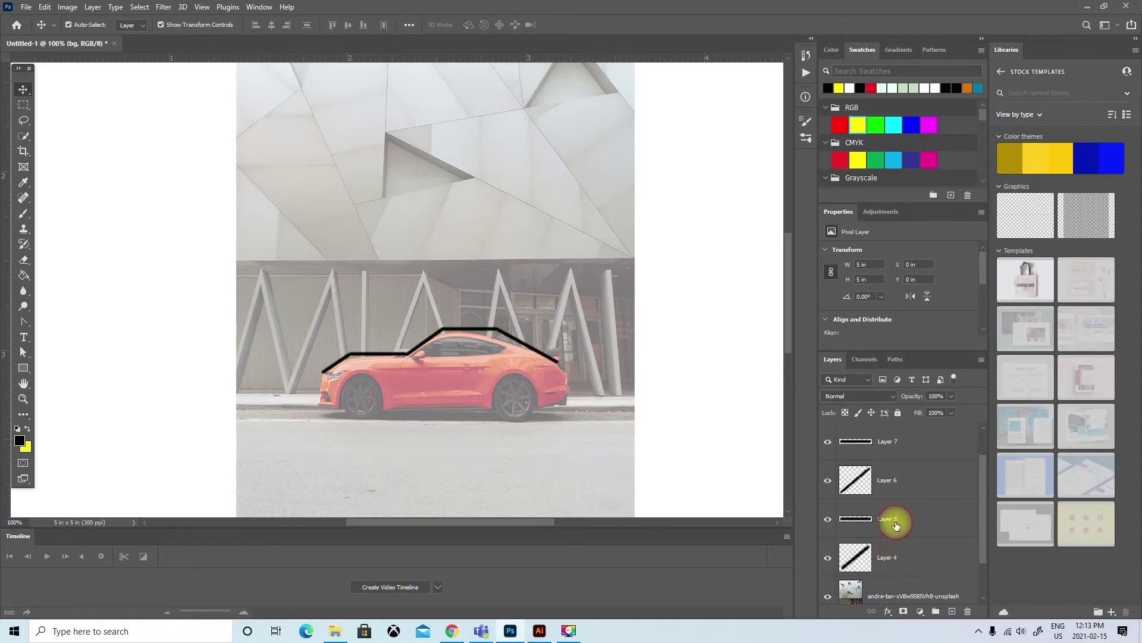
pyautogui.click(895, 524)
pyautogui.click(912, 478)
pyautogui.click(917, 443)
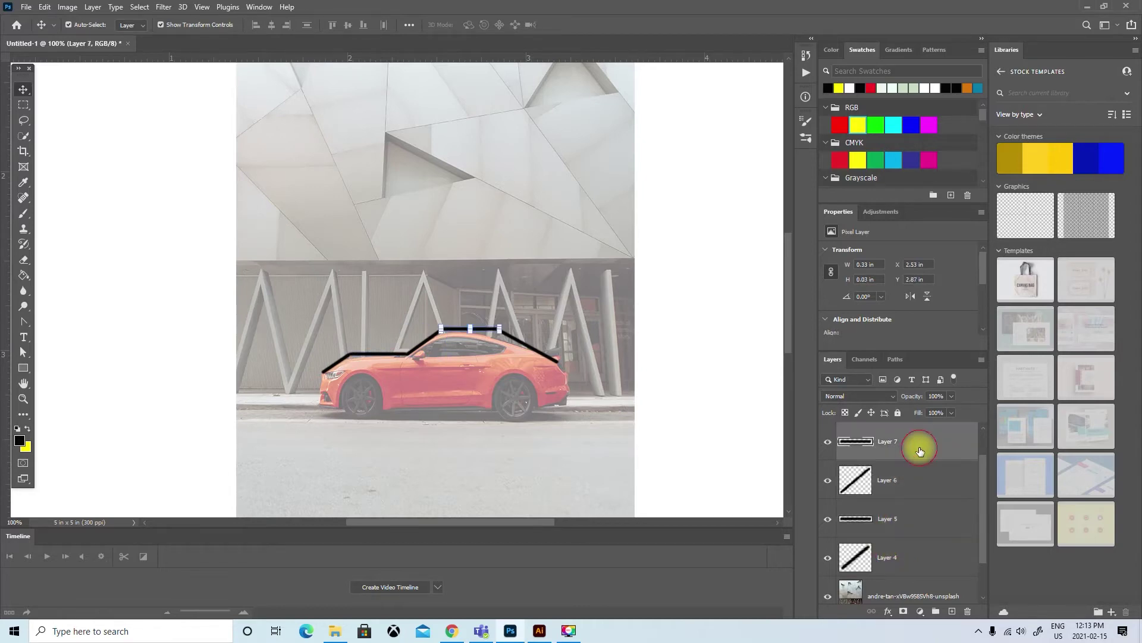
pyautogui.scroll(1, 918, 528)
pyautogui.click(905, 440)
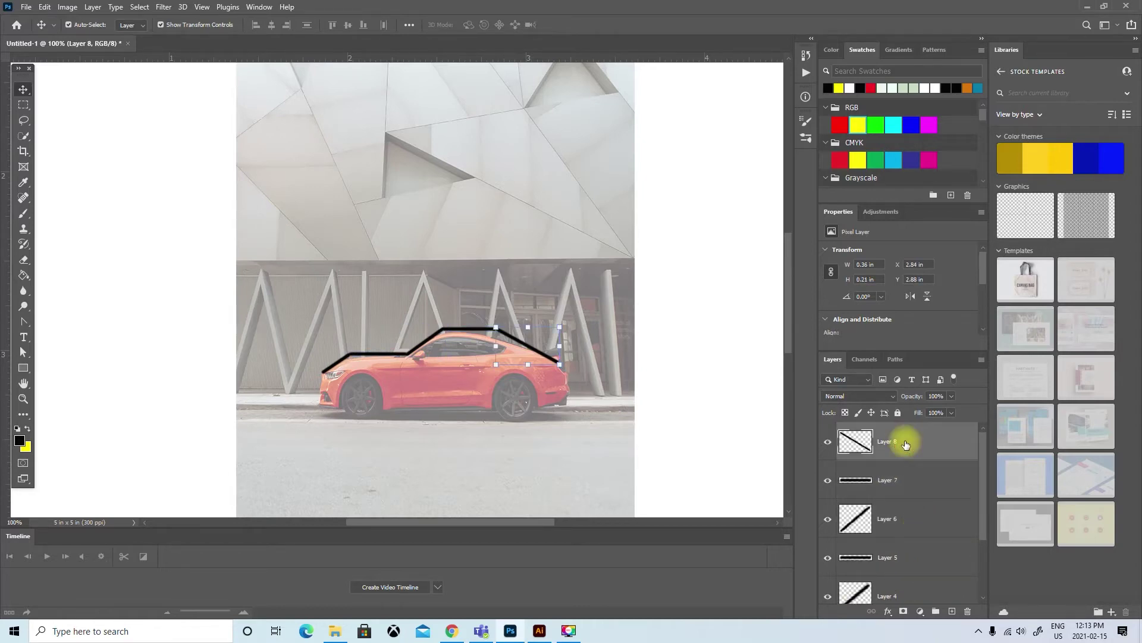
pyautogui.scroll(-3, 910, 488)
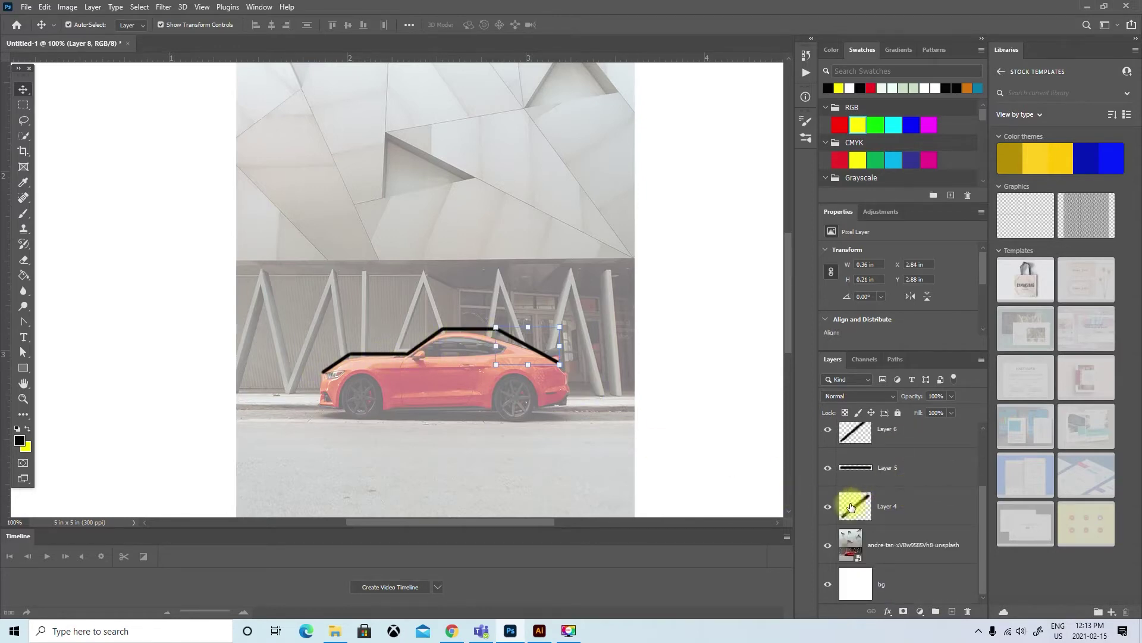
# Toggle the visibility of Layers 4, 5, 6 and 8 off and on to identify their line segments in the car outline
pyautogui.click(890, 507)
pyautogui.click(829, 508)
pyautogui.click(831, 509)
pyautogui.click(830, 469)
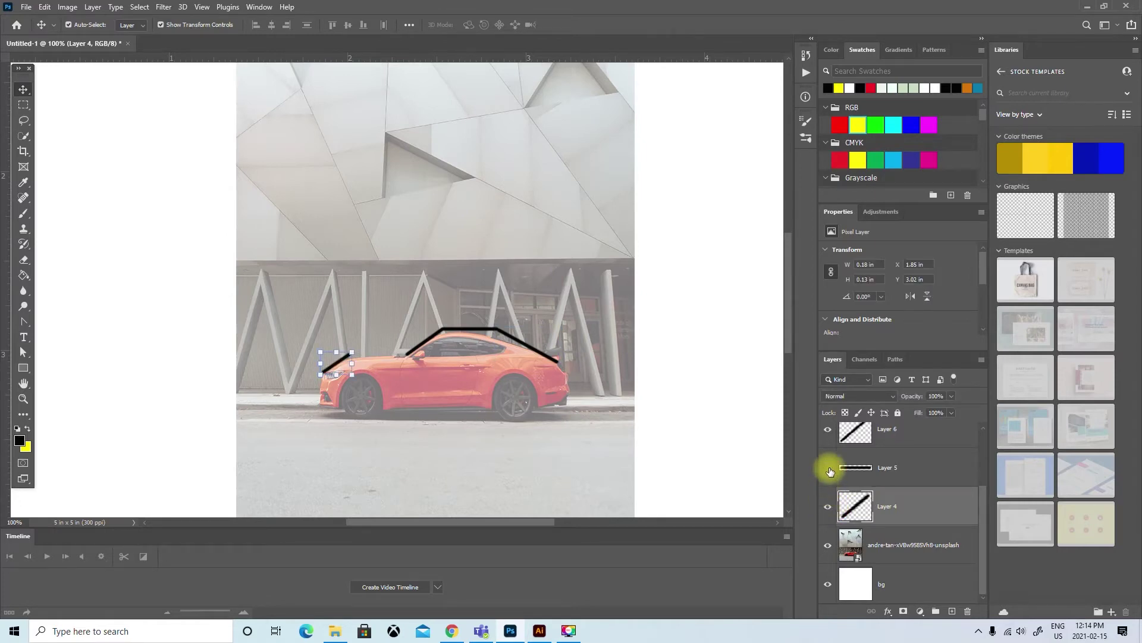
pyautogui.click(830, 470)
pyautogui.click(828, 429)
pyautogui.click(828, 429)
pyautogui.scroll(3, 868, 470)
pyautogui.click(826, 442)
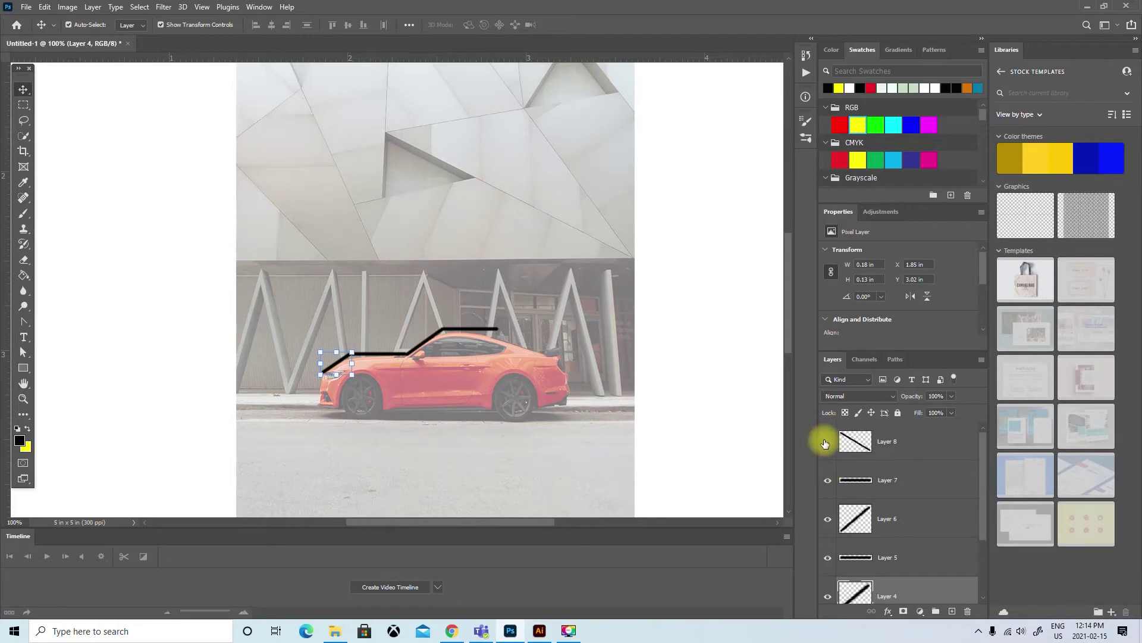
pyautogui.click(827, 442)
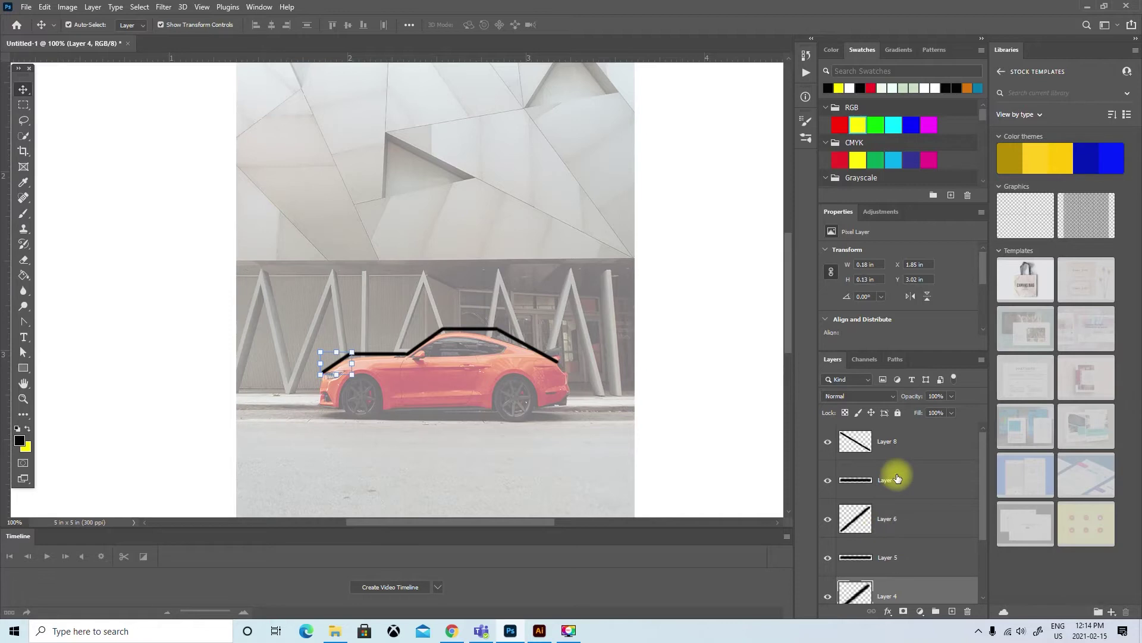
# Select all the car outline layers from Layer 8 through Layer 4 and combine them into one layer group
pyautogui.click(900, 442)
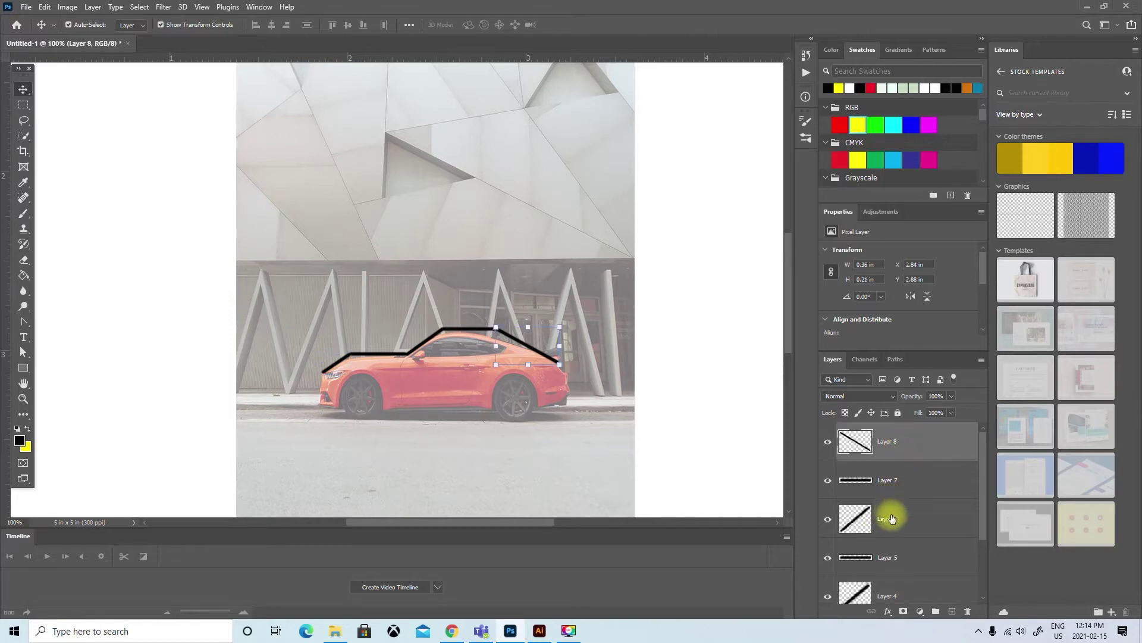
pyautogui.scroll(-1, 892, 518)
pyautogui.scroll(1, 887, 496)
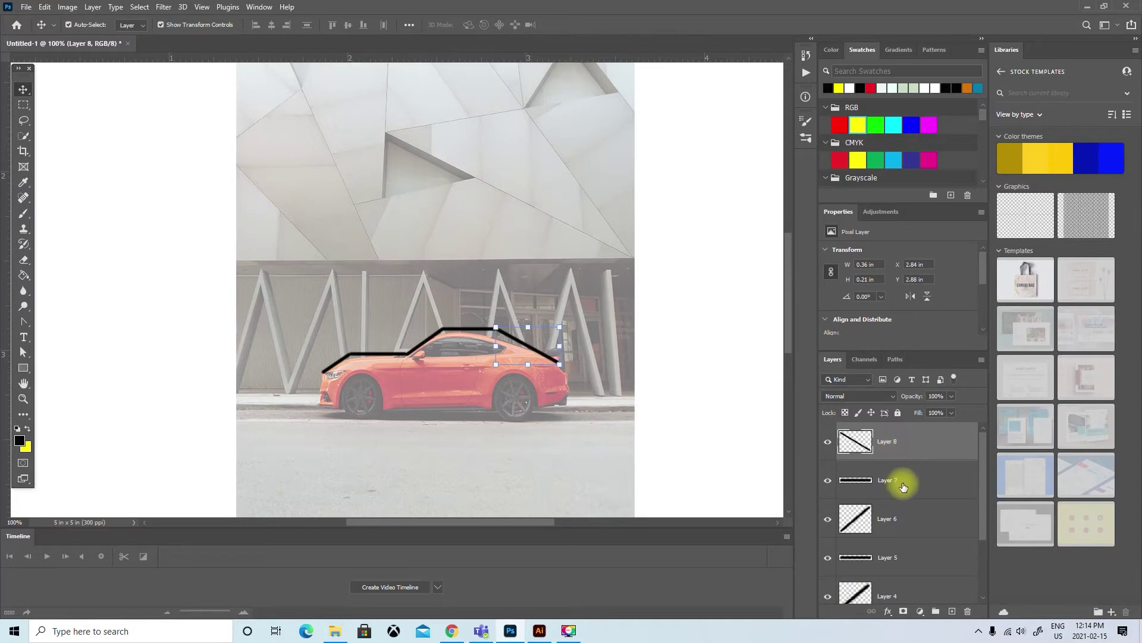
pyautogui.keyDown('ctrl'); pyautogui.click(902, 483); pyautogui.keyUp('ctrl')
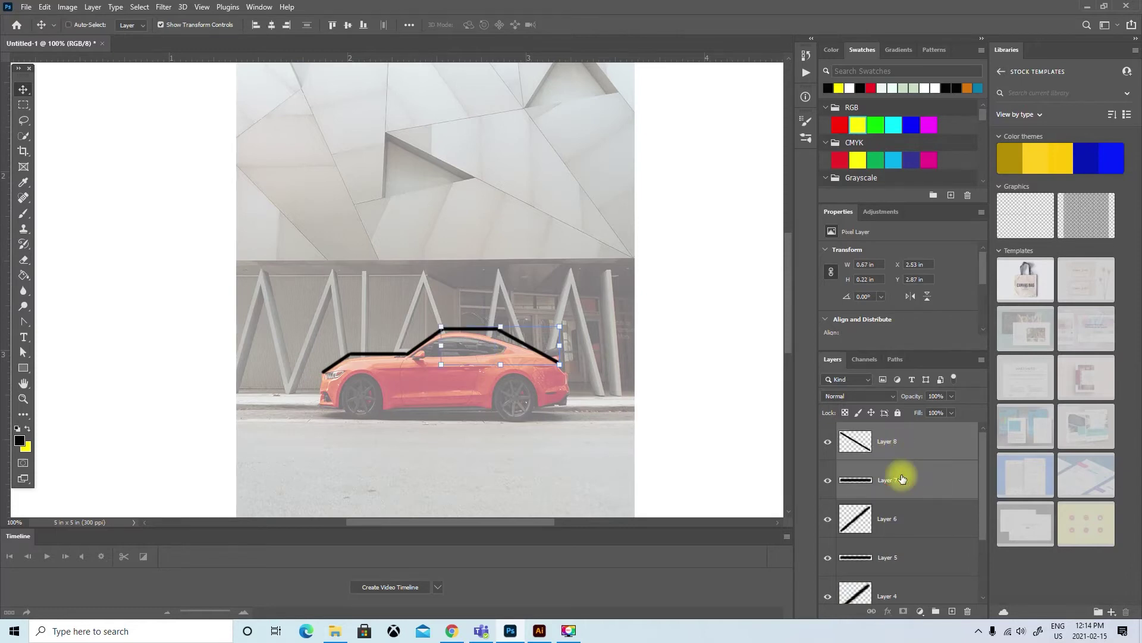
pyautogui.click(905, 443)
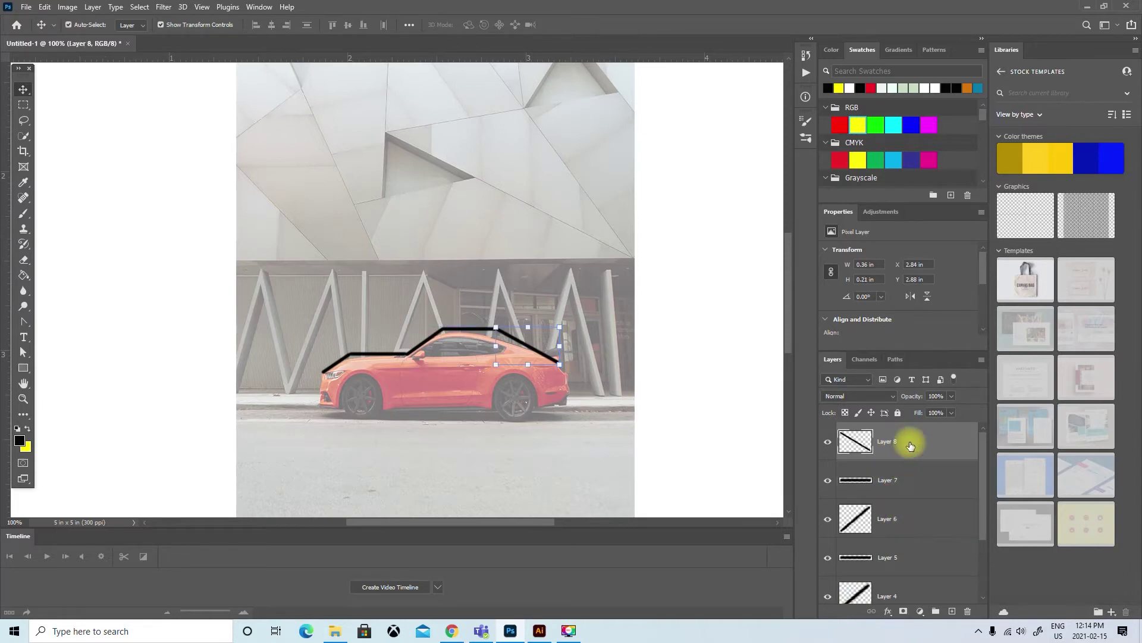
pyautogui.scroll(-2, 914, 495)
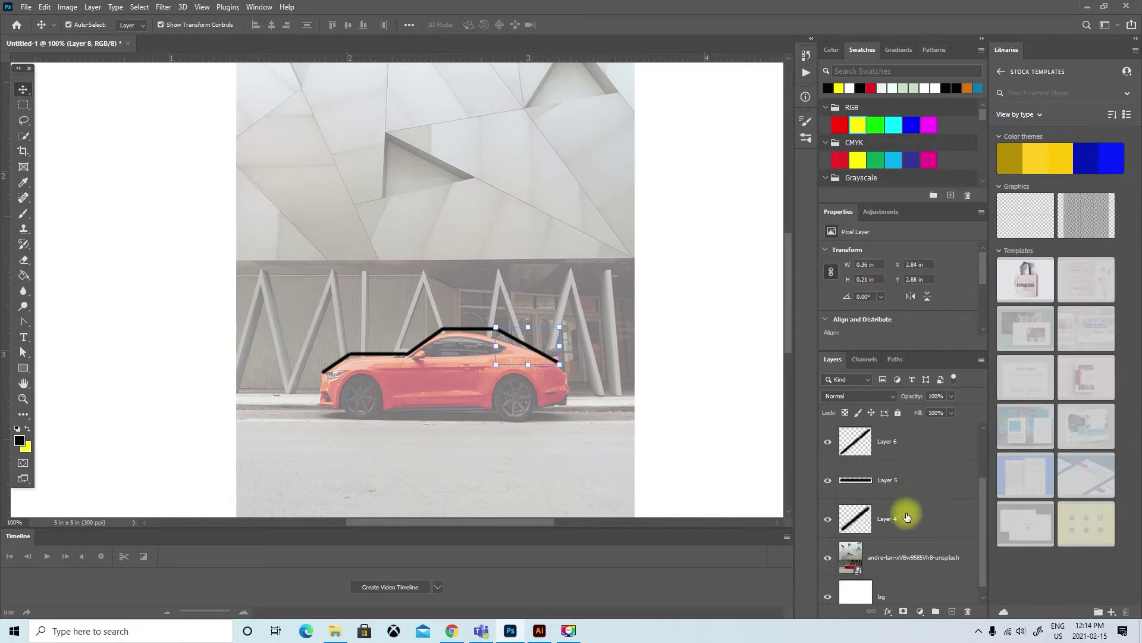
pyautogui.keyDown('shift'); pyautogui.click(903, 523); pyautogui.keyUp('shift')
pyautogui.scroll(1, 904, 517)
pyautogui.scroll(1, 905, 515)
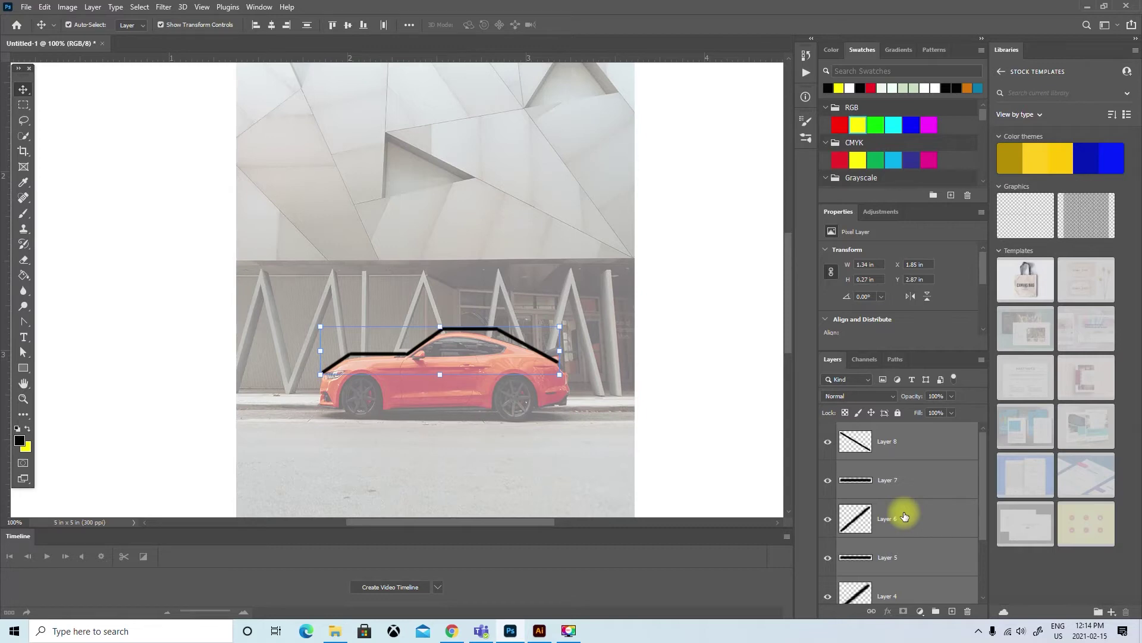
pyautogui.press('ctrl')
pyautogui.hotkey('ctrl', 'g')
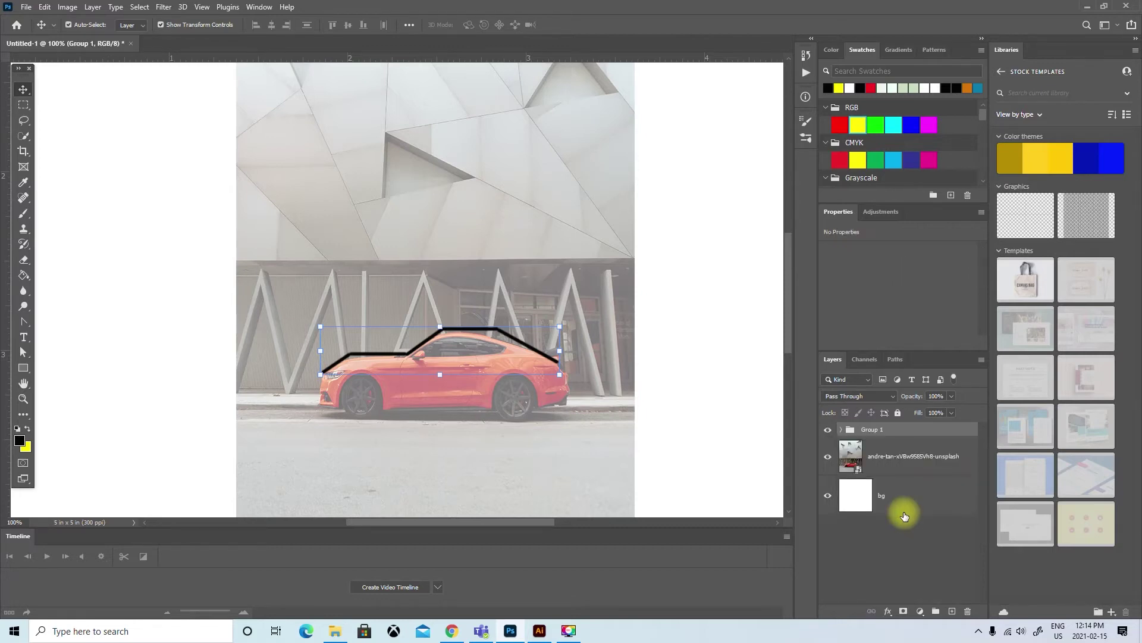
# Expand Group 1 to inspect its layers, toggle Layer 8's visibility off and on, and collapse the group
pyautogui.click(841, 429)
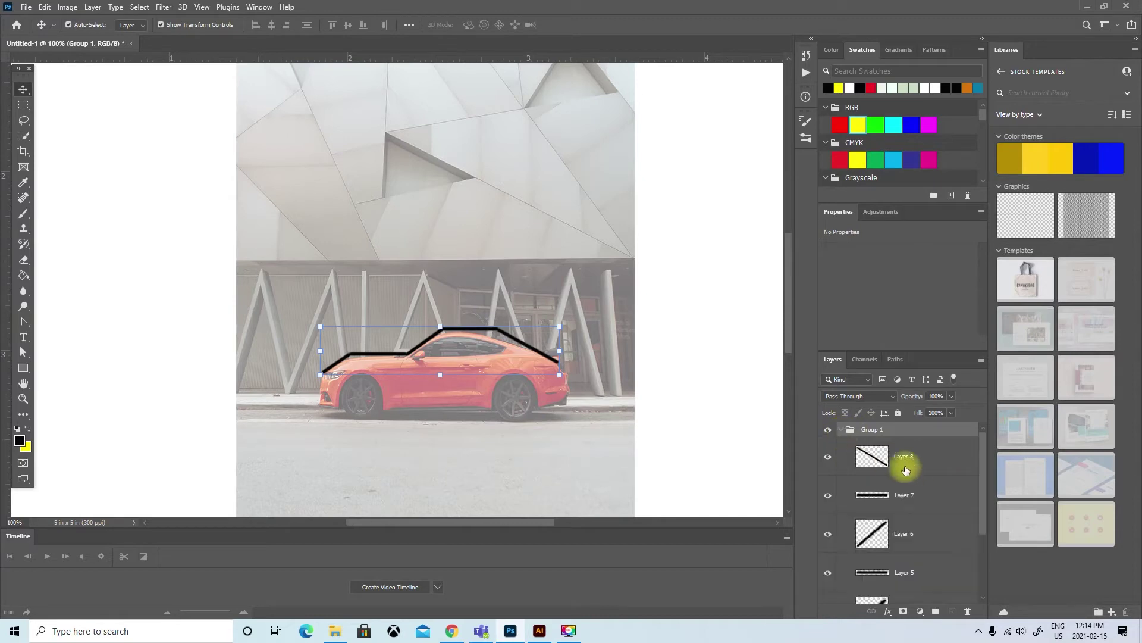
pyautogui.click(841, 429)
pyautogui.click(841, 430)
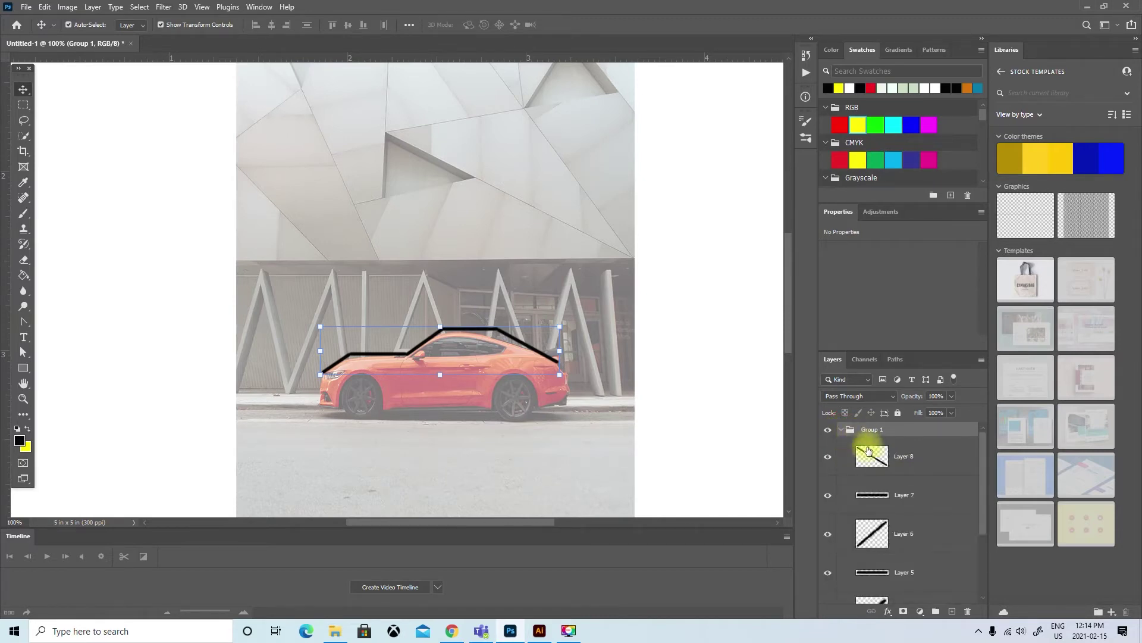
pyautogui.click(827, 456)
pyautogui.click(828, 456)
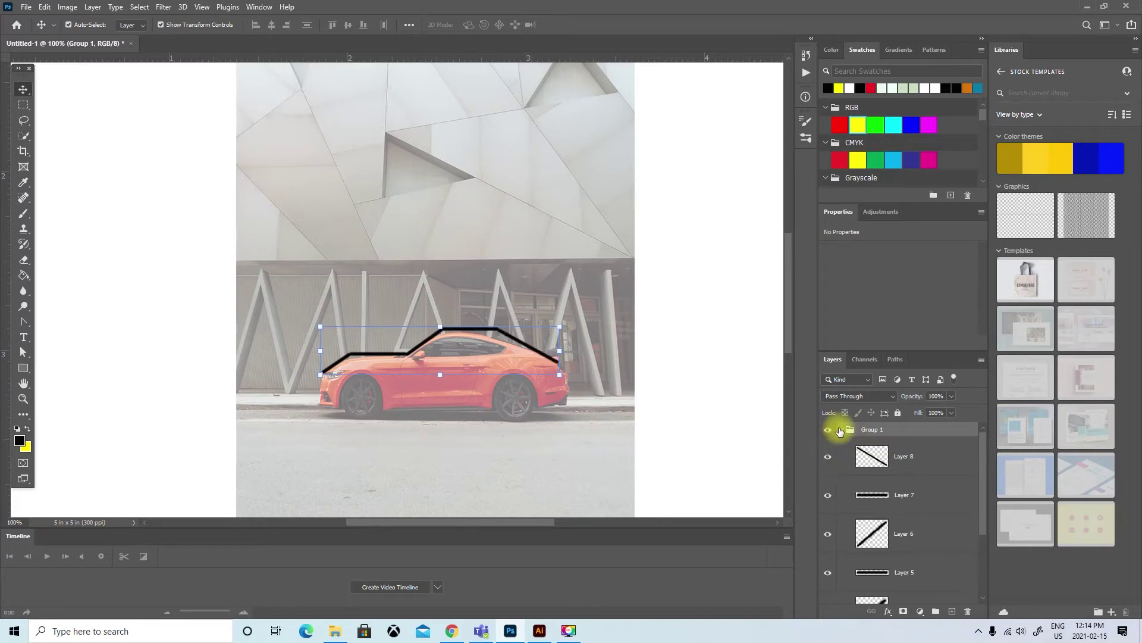
pyautogui.click(841, 429)
# Hide and show the whole Group 1, and compare with toggling only Layer 8 inside it
pyautogui.click(827, 431)
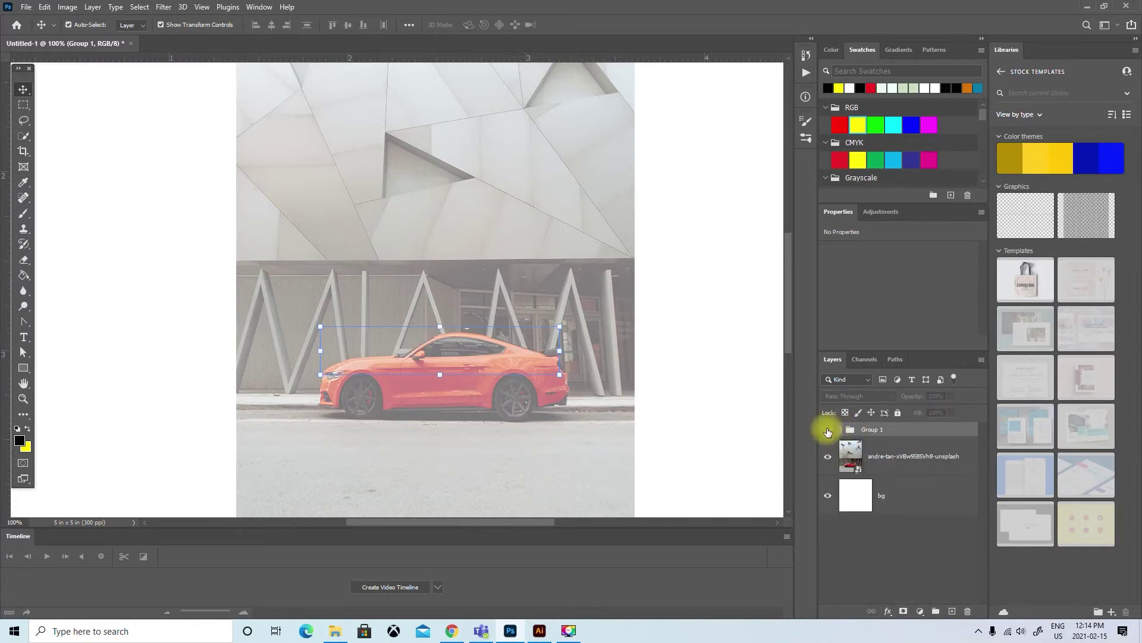
pyautogui.click(827, 431)
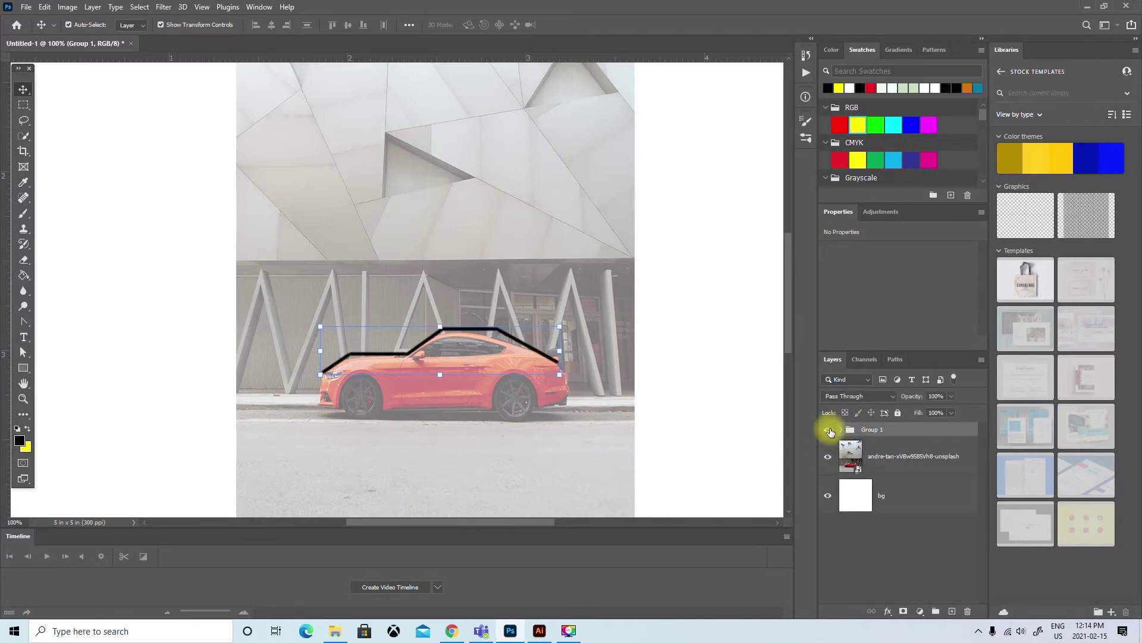
pyautogui.click(841, 429)
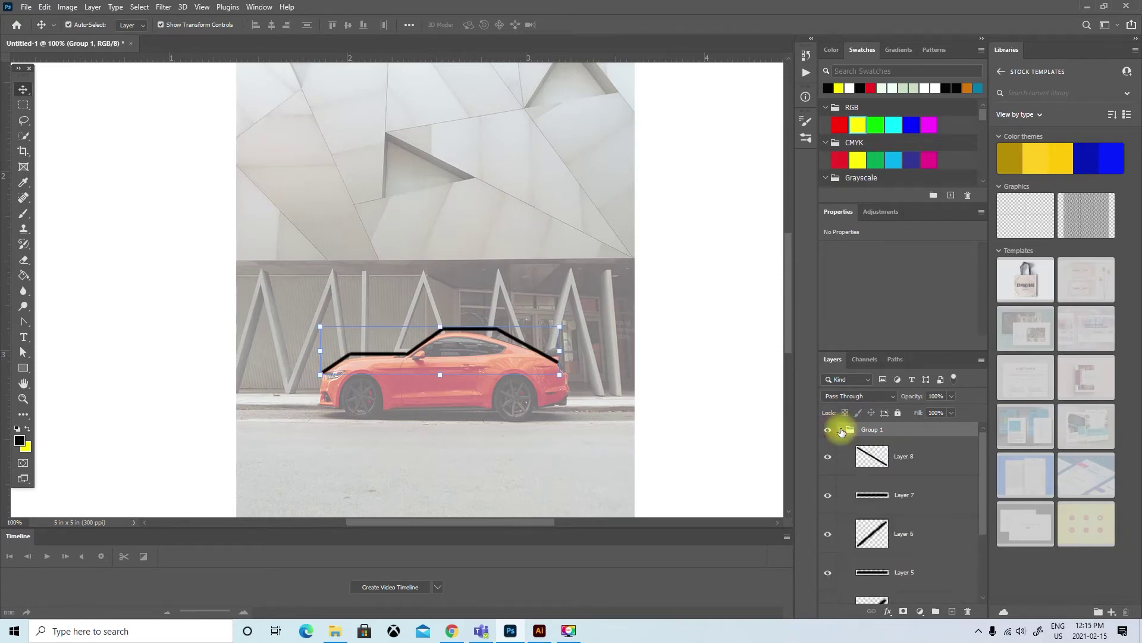
pyautogui.click(828, 456)
pyautogui.click(828, 455)
pyautogui.click(840, 430)
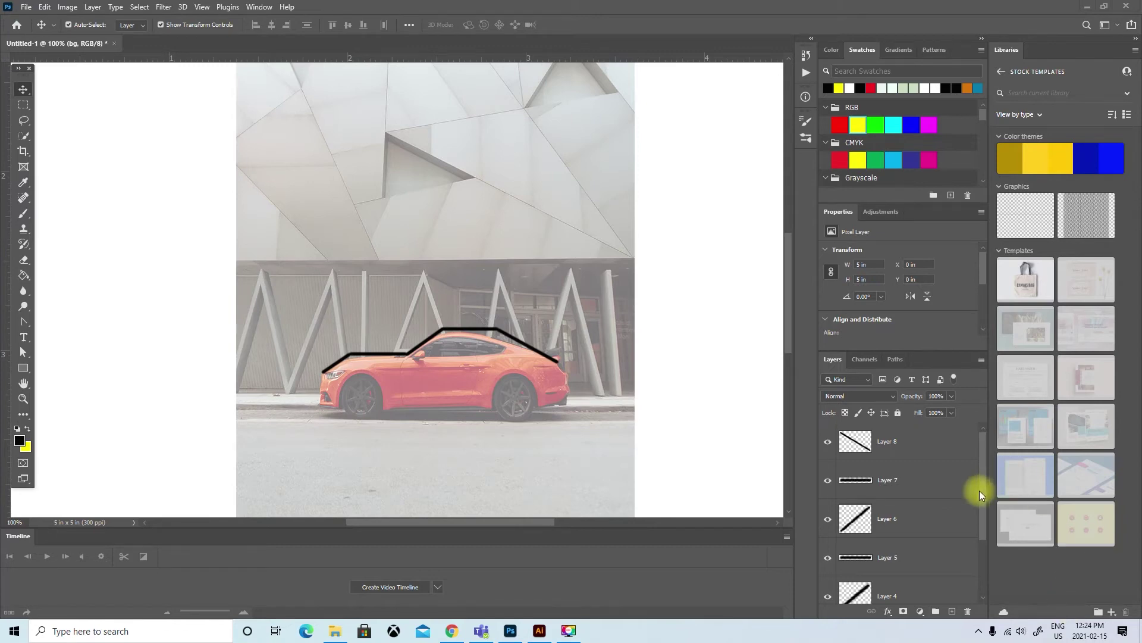
# Try to merge the car outline layers from Layer 8 through Layer 4 into a single layer
pyautogui.click(857, 441)
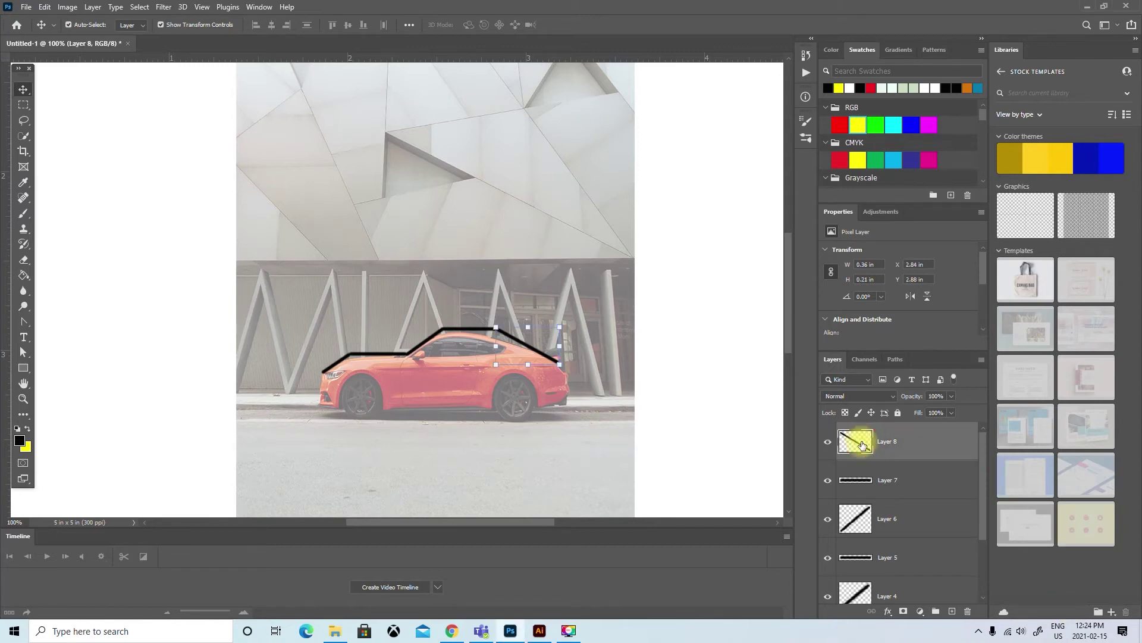
pyautogui.scroll(-2, 895, 535)
pyautogui.keyDown('shift'); pyautogui.click(898, 520); pyautogui.keyUp('shift')
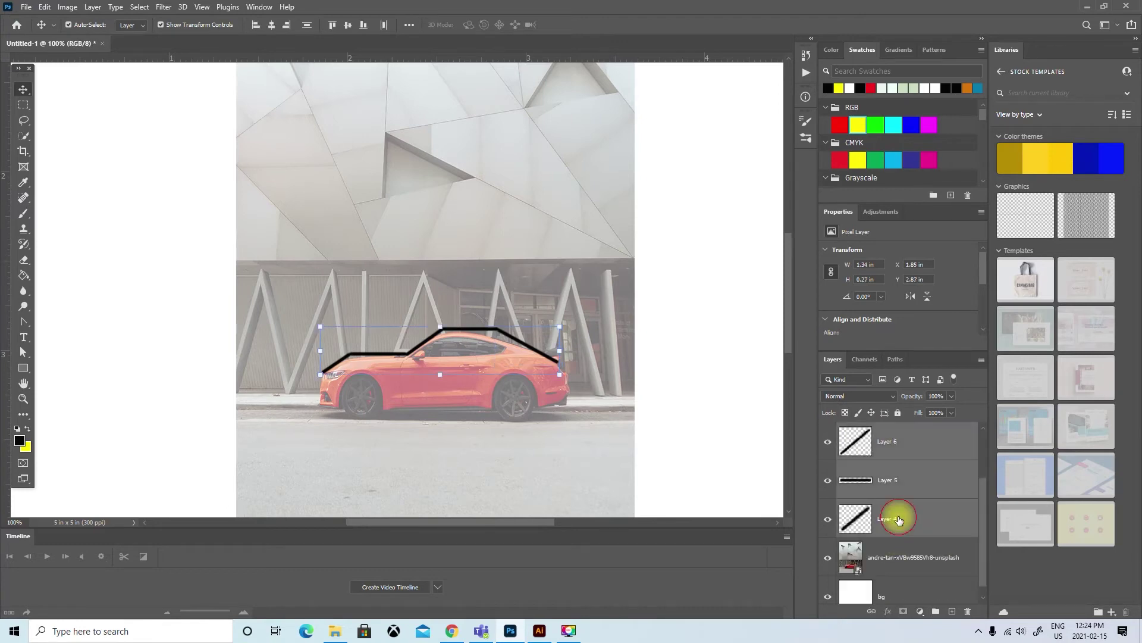
pyautogui.press('ctrl')
pyautogui.hotkey('ctrl', 'e')
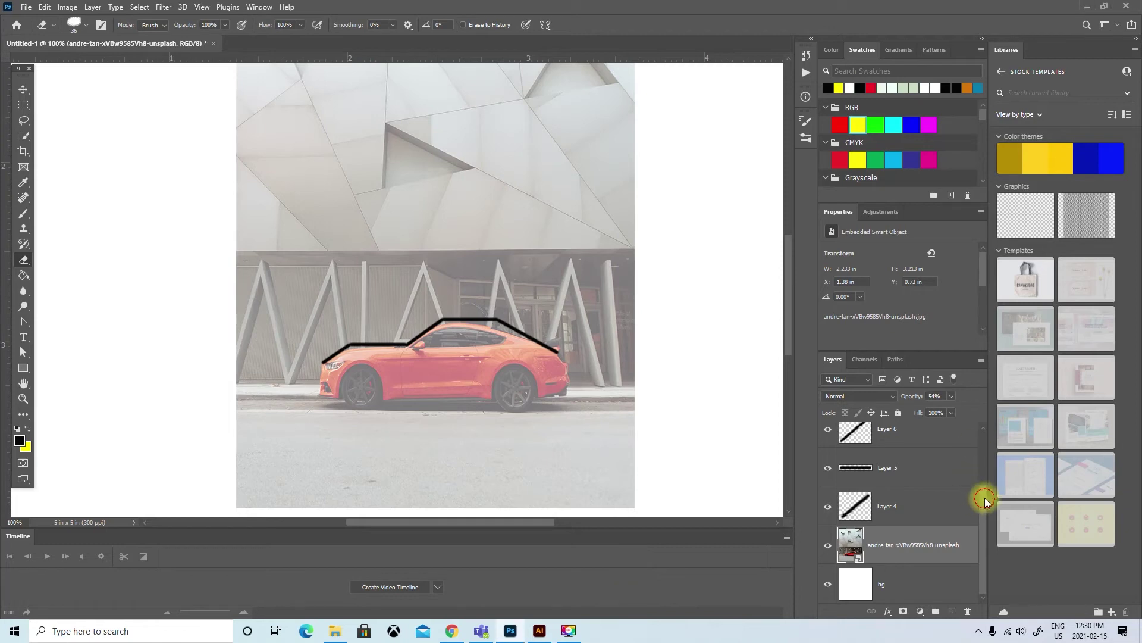
# Group the car outline layers from Layer 8 through Layer 4
pyautogui.scroll(3, 977, 451)
pyautogui.click(911, 444)
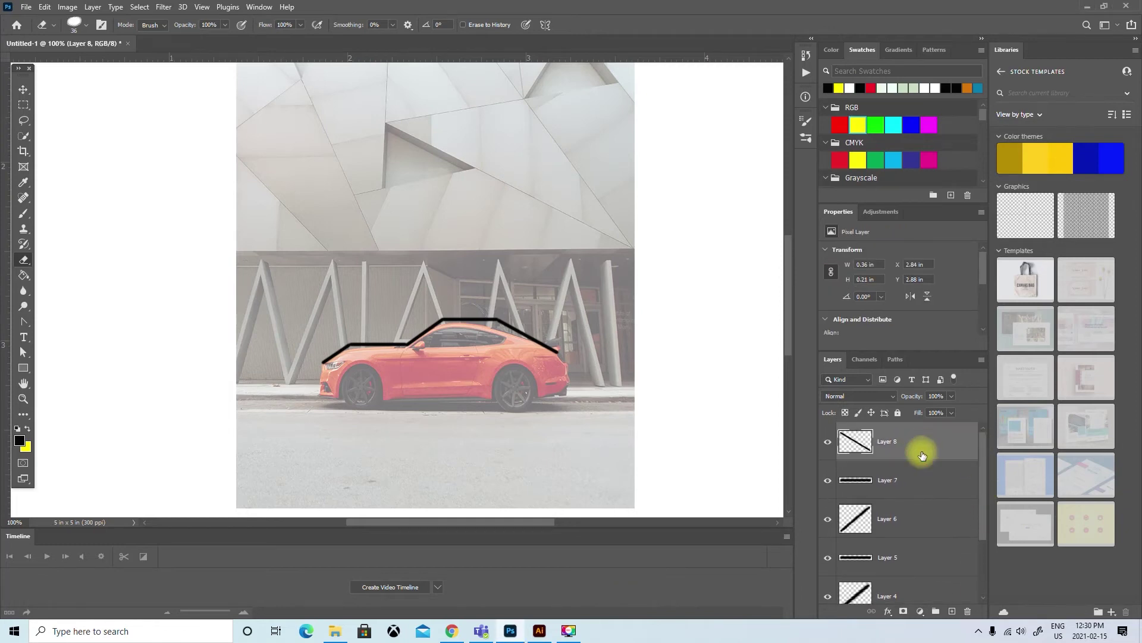
pyautogui.scroll(-2, 902, 543)
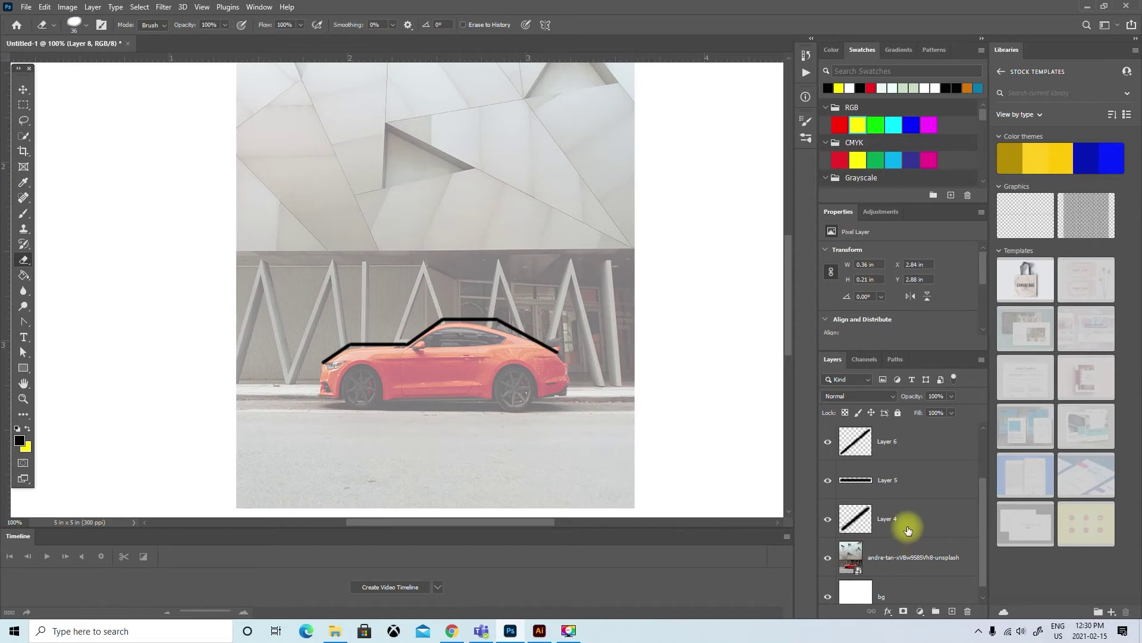
pyautogui.keyDown('shift'); pyautogui.click(907, 524); pyautogui.keyUp('shift')
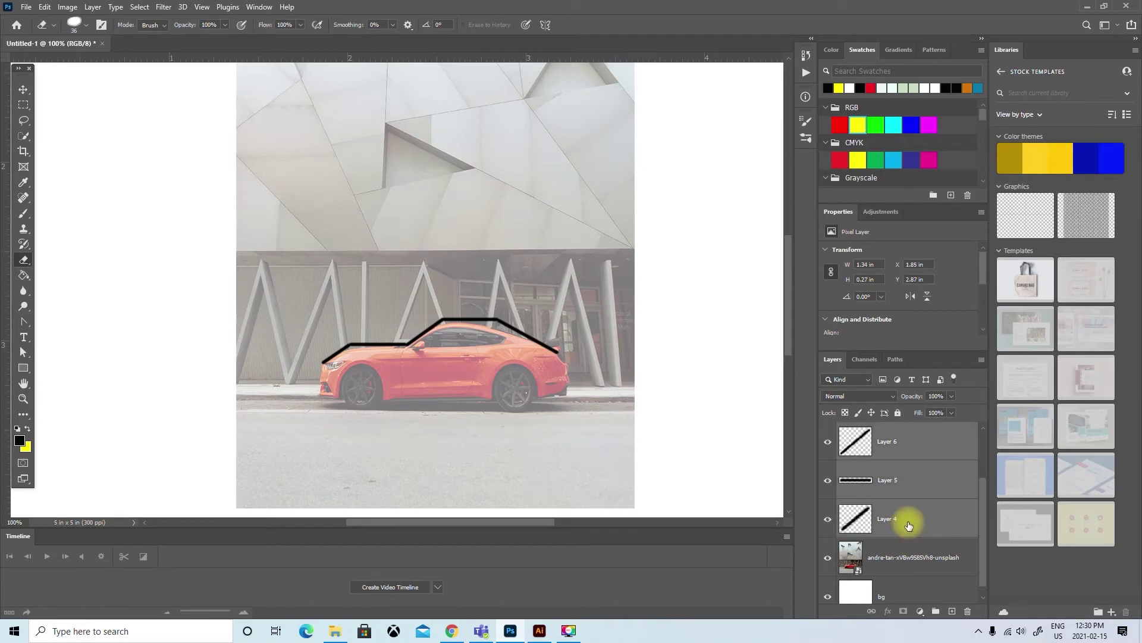
pyautogui.hotkey('ctrl', 'g')
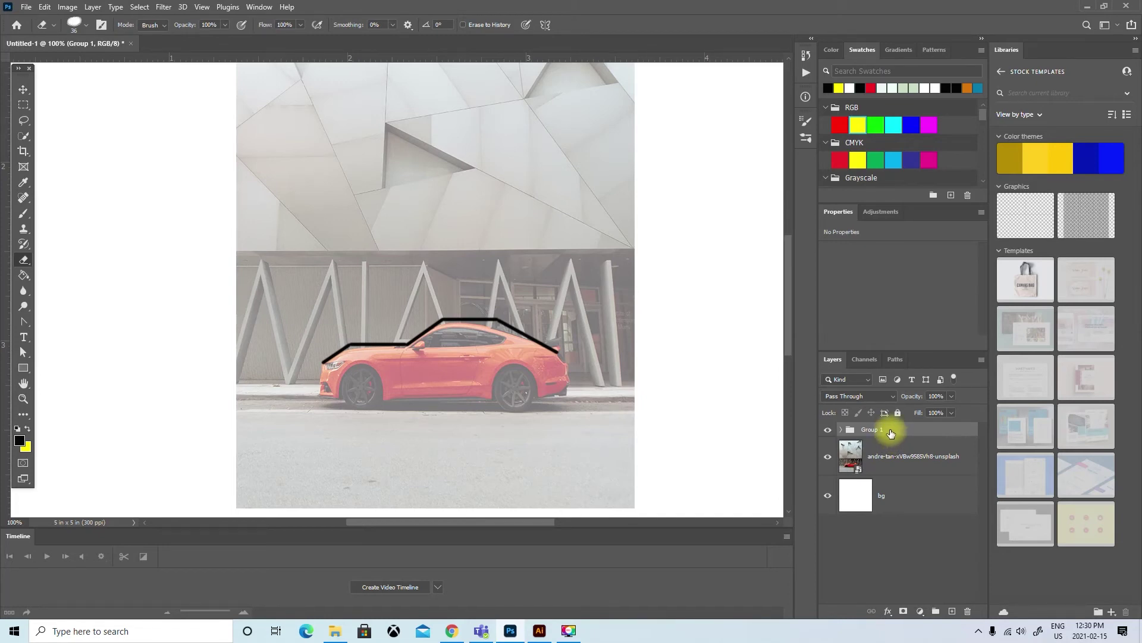
# Duplicate Group 1 and set the copy aside as a hidden, fully locked backup
pyautogui.hotkey('ctrl', 'j')
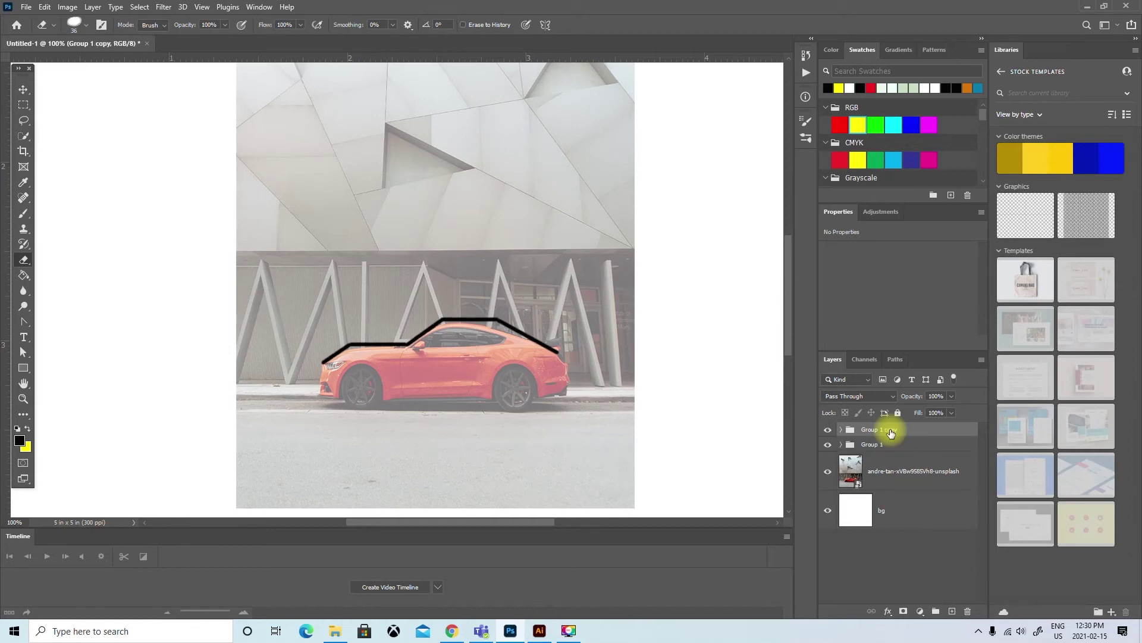
pyautogui.click(828, 431)
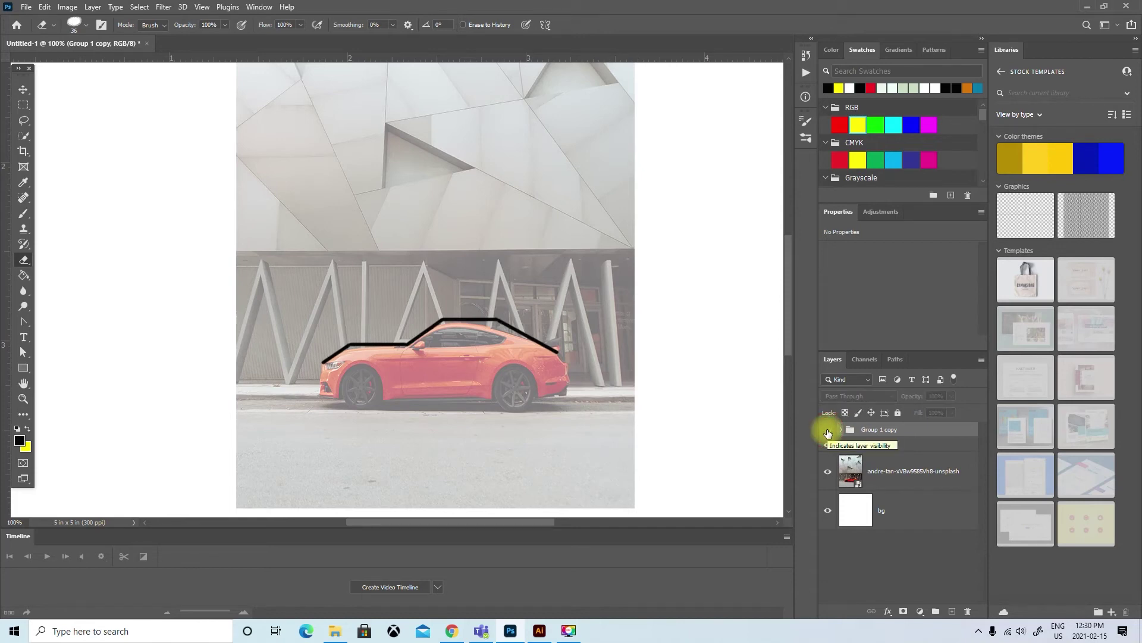
pyautogui.click(897, 412)
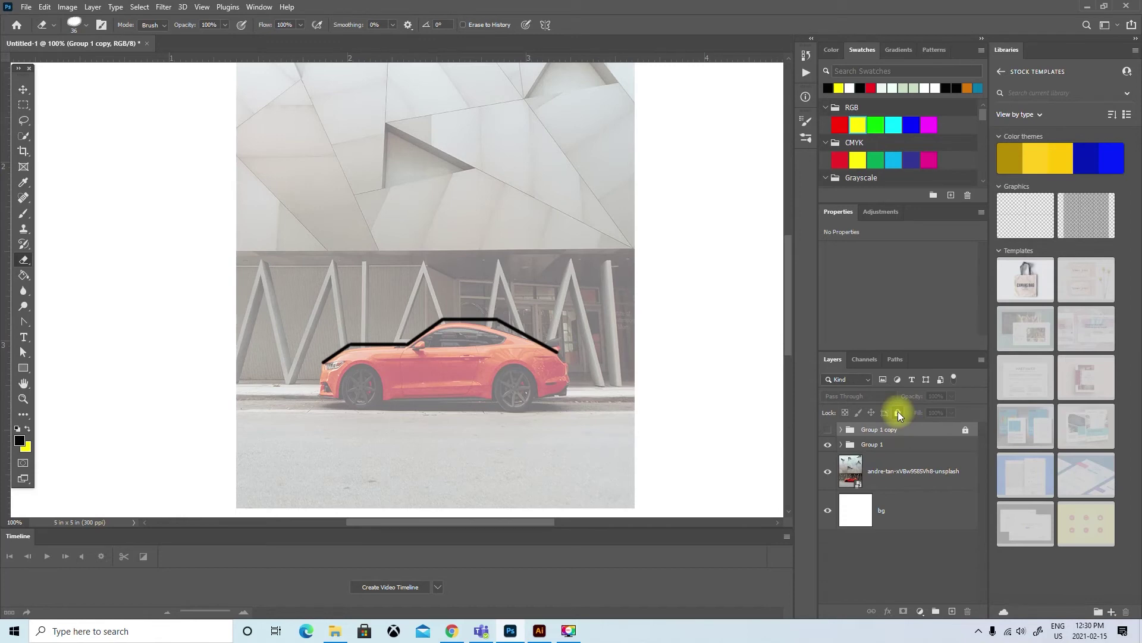
# Check the layers inside the original Group 1 and merge the whole group into a single layer
pyautogui.click(863, 445)
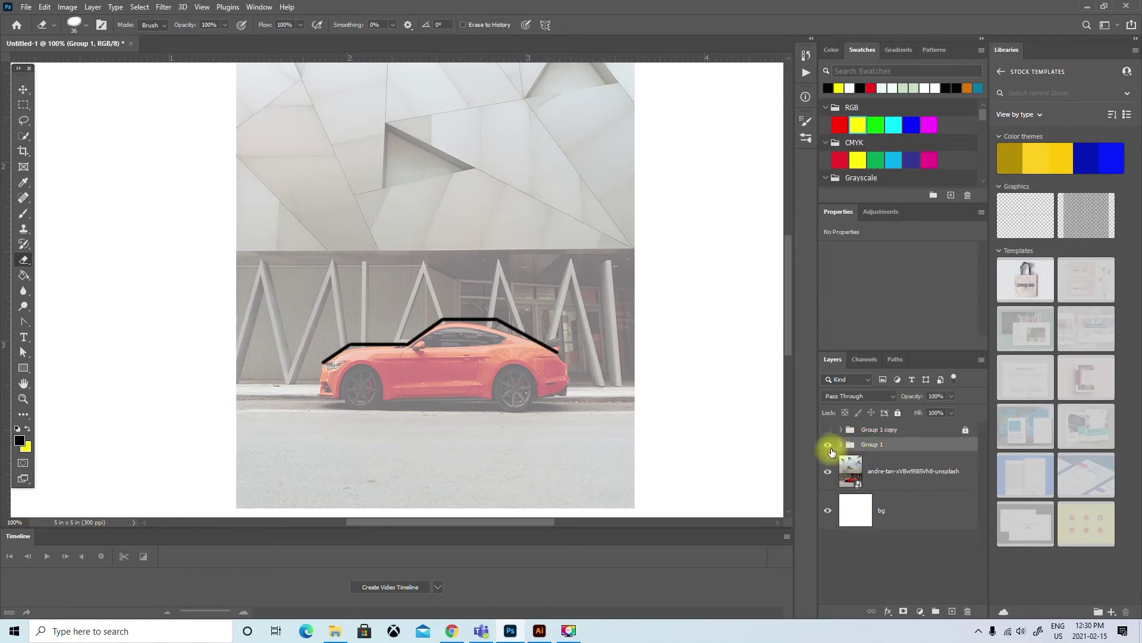
pyautogui.click(841, 445)
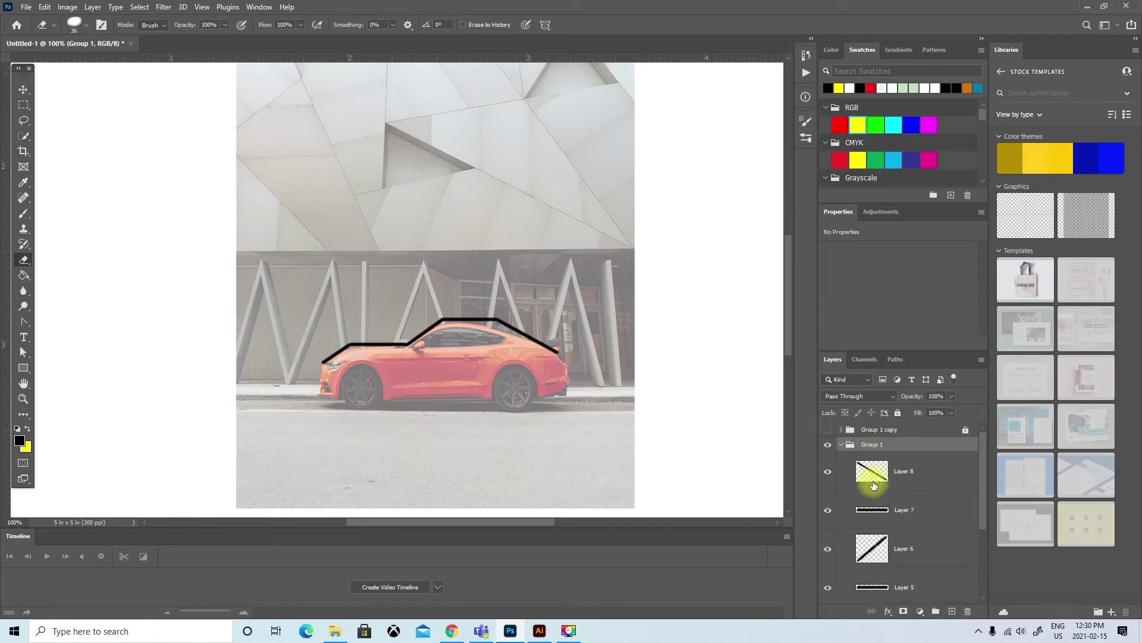
pyautogui.scroll(-3, 874, 507)
pyautogui.scroll(3, 876, 516)
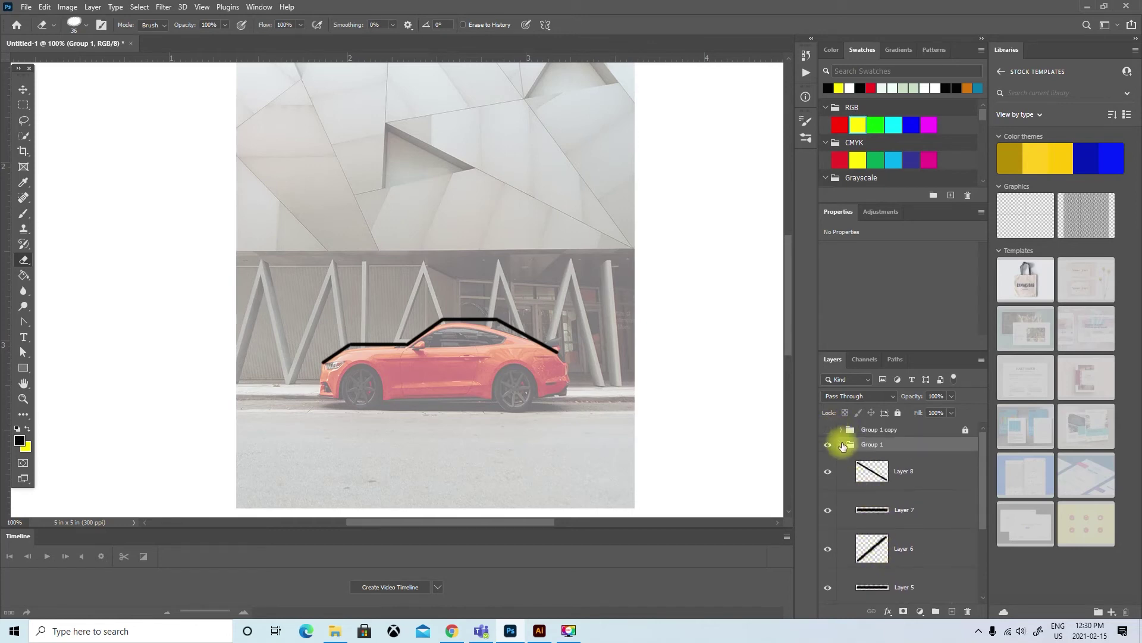
pyautogui.click(841, 445)
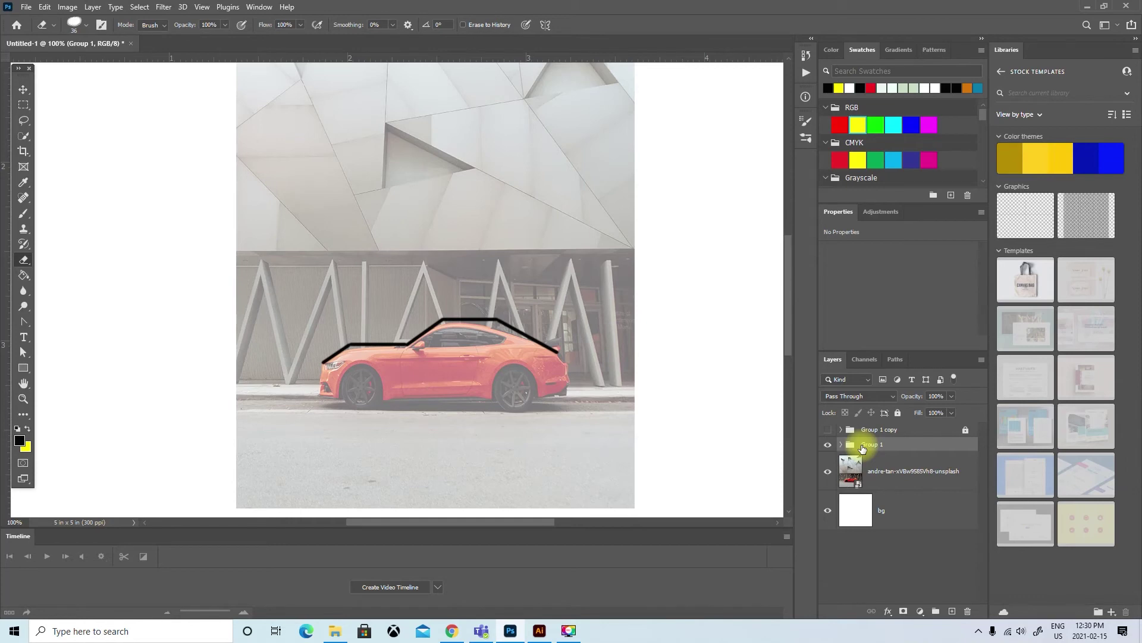
pyautogui.hotkey('ctrl', 'e')
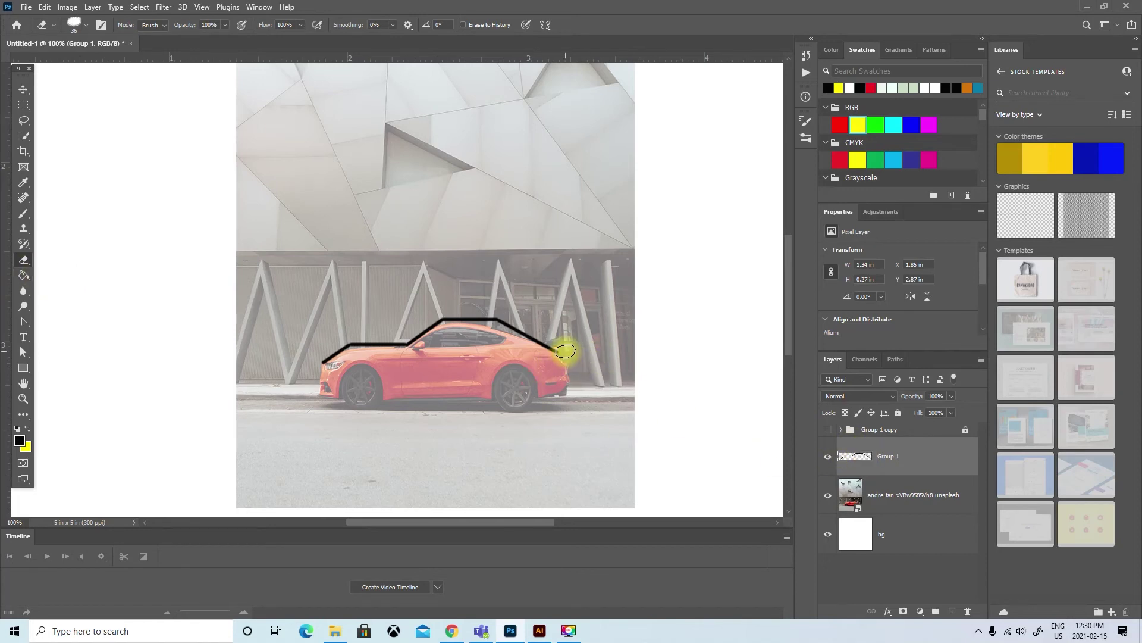
# Erase the sloping rear segment of the outline on the merged Group 1 layer, comparing it with the backup group between strokes
pyautogui.moveTo(561, 344)
pyautogui.mouseDown()
pyautogui.moveTo(561, 331)
pyautogui.moveTo(544, 339)
pyautogui.moveTo(537, 328)
pyautogui.moveTo(524, 349)
pyautogui.moveTo(529, 336)
pyautogui.moveTo(518, 327)
pyautogui.mouseUp()
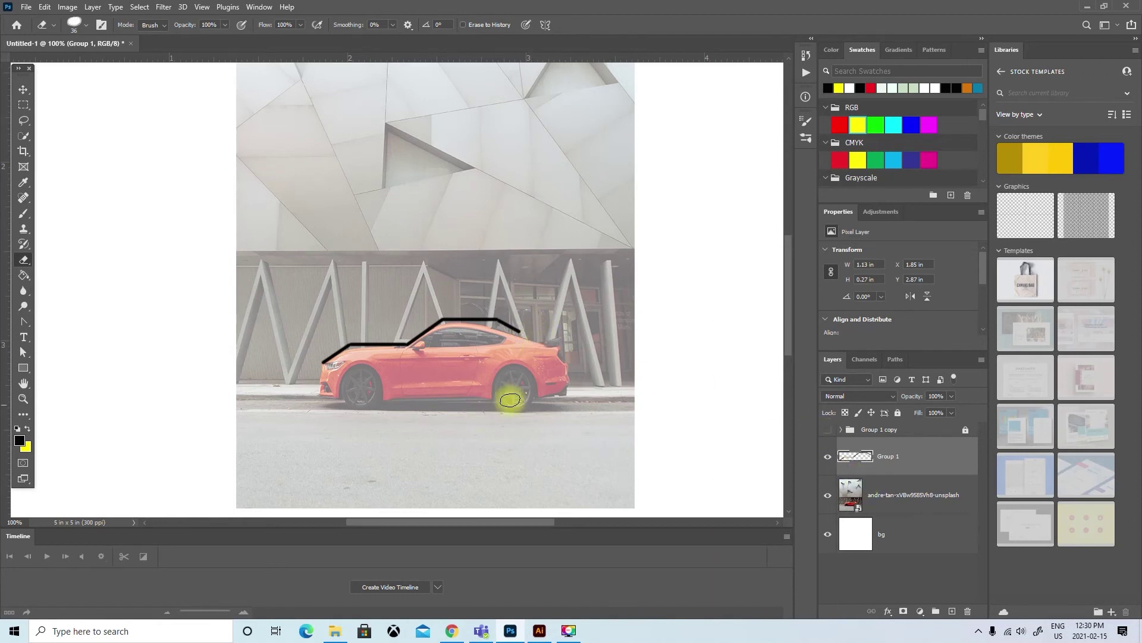
pyautogui.click(828, 431)
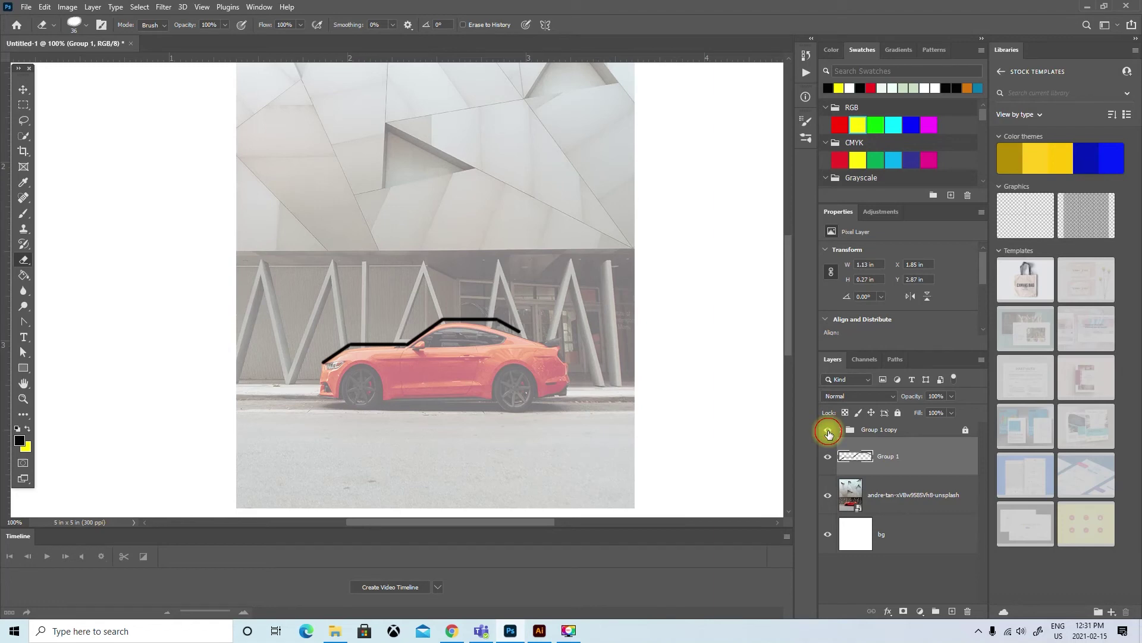
pyautogui.click(828, 456)
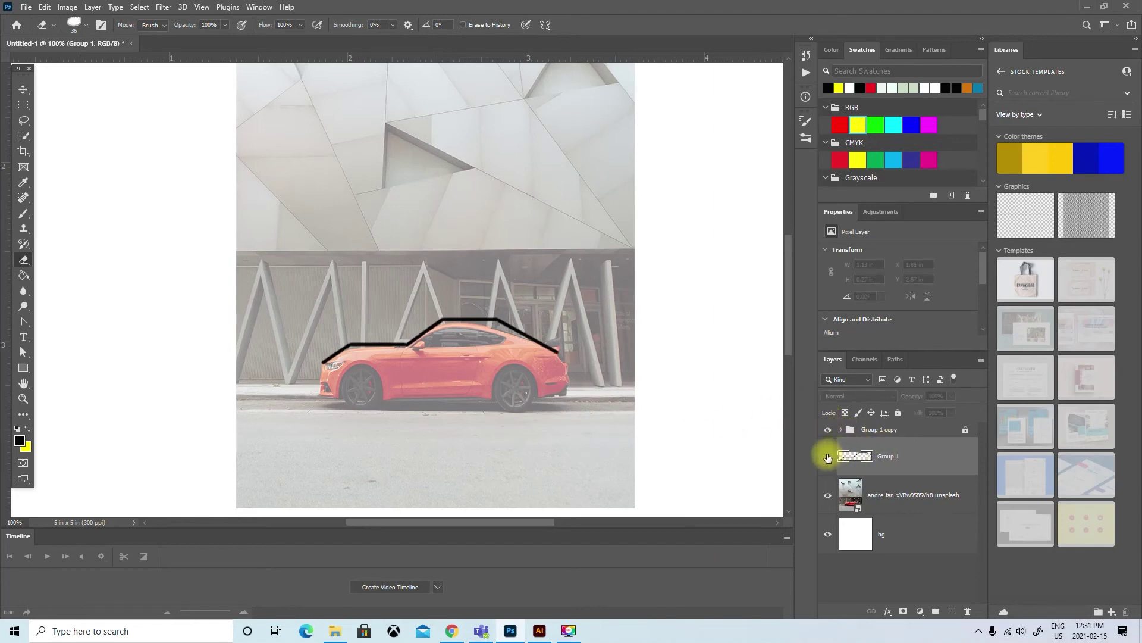
pyautogui.click(828, 457)
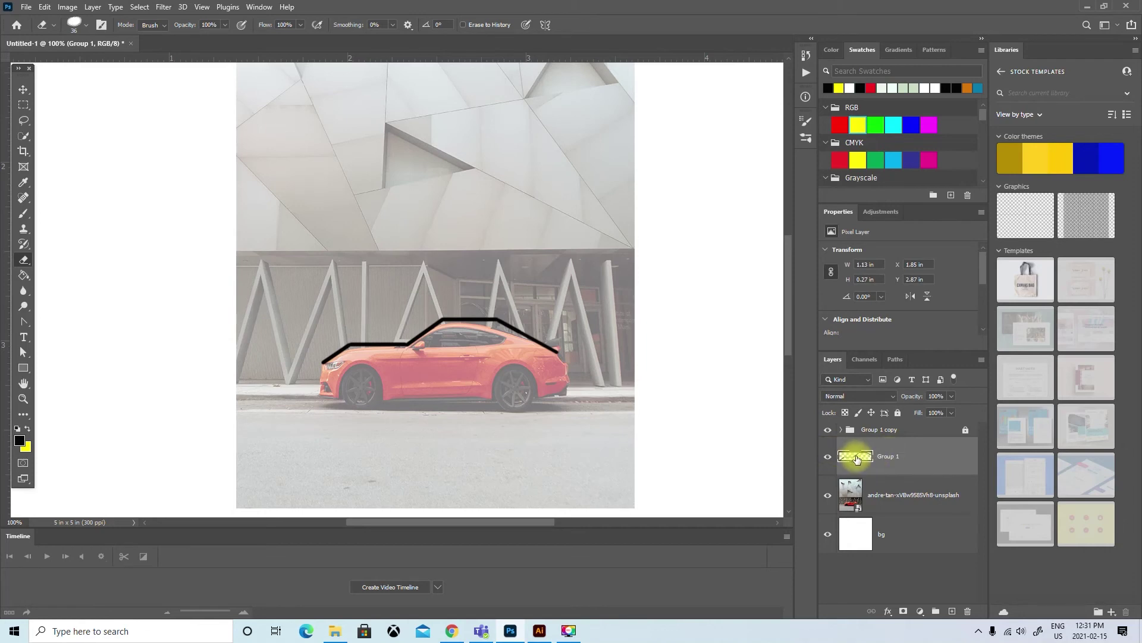
pyautogui.click(828, 430)
pyautogui.moveTo(522, 328); pyautogui.dragTo(505, 326)
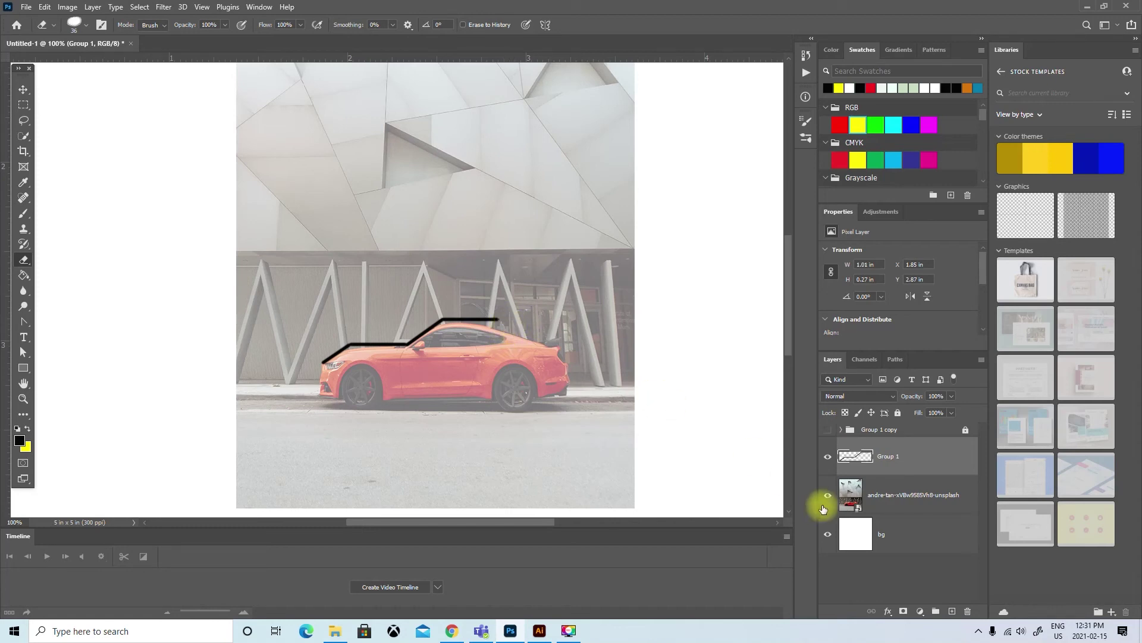
# Show Group 1 copy in place of the merged layer, expand it, and toggle Layer 4 and Layer 6 off and on
pyautogui.click(827, 430)
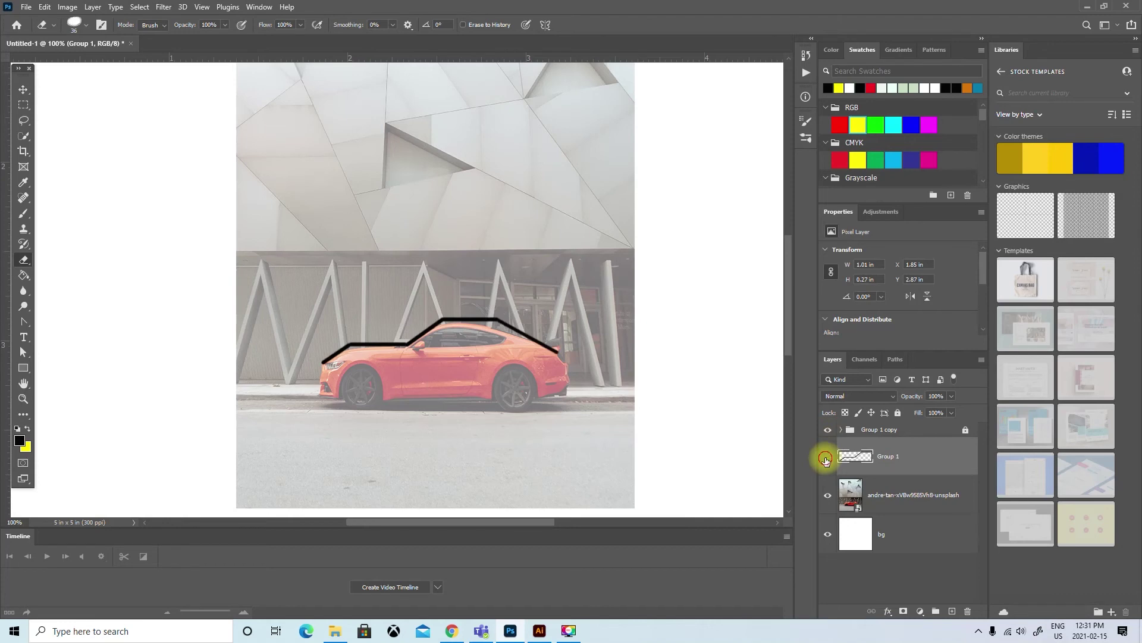
pyautogui.click(841, 429)
pyautogui.scroll(-1, 844, 530)
pyautogui.scroll(-1, 845, 531)
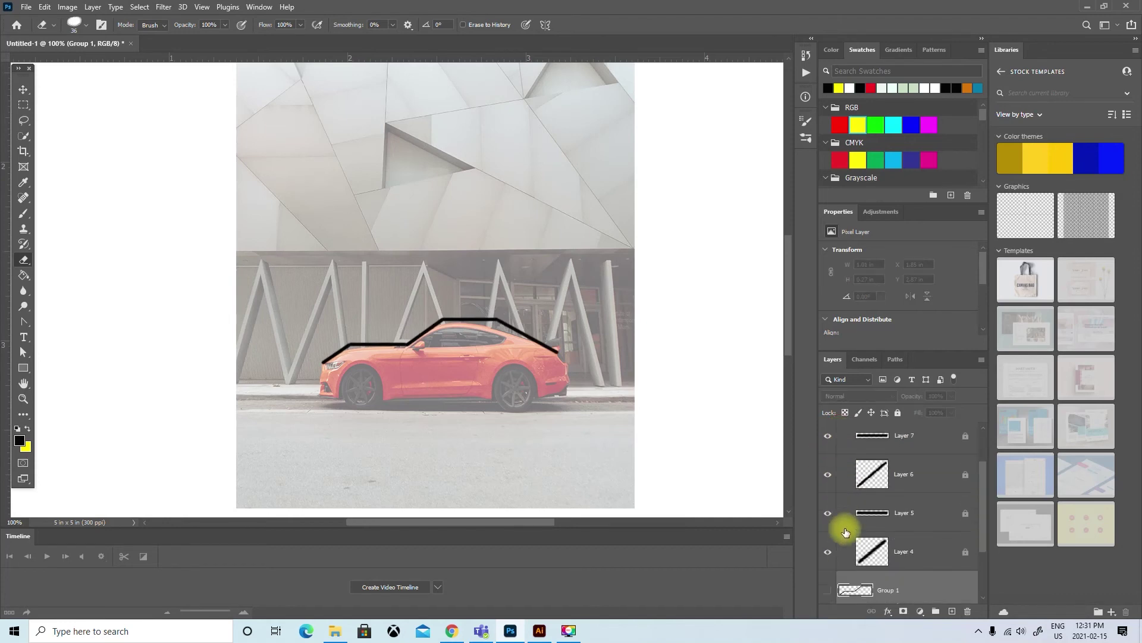
pyautogui.click(829, 552)
pyautogui.click(829, 552)
pyautogui.click(829, 474)
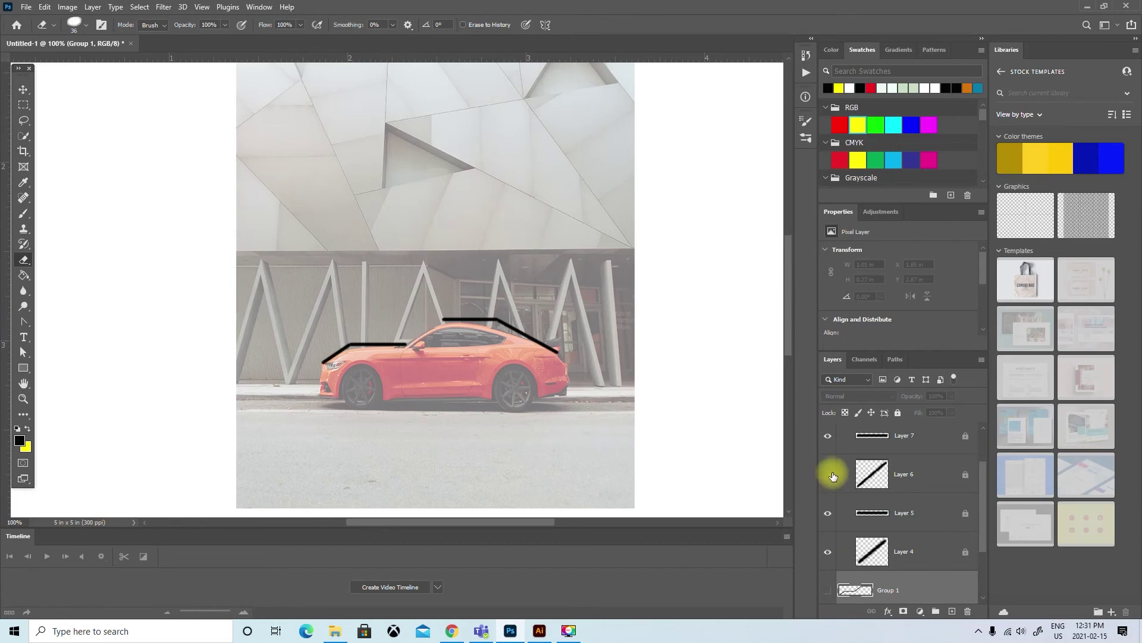
pyautogui.click(829, 474)
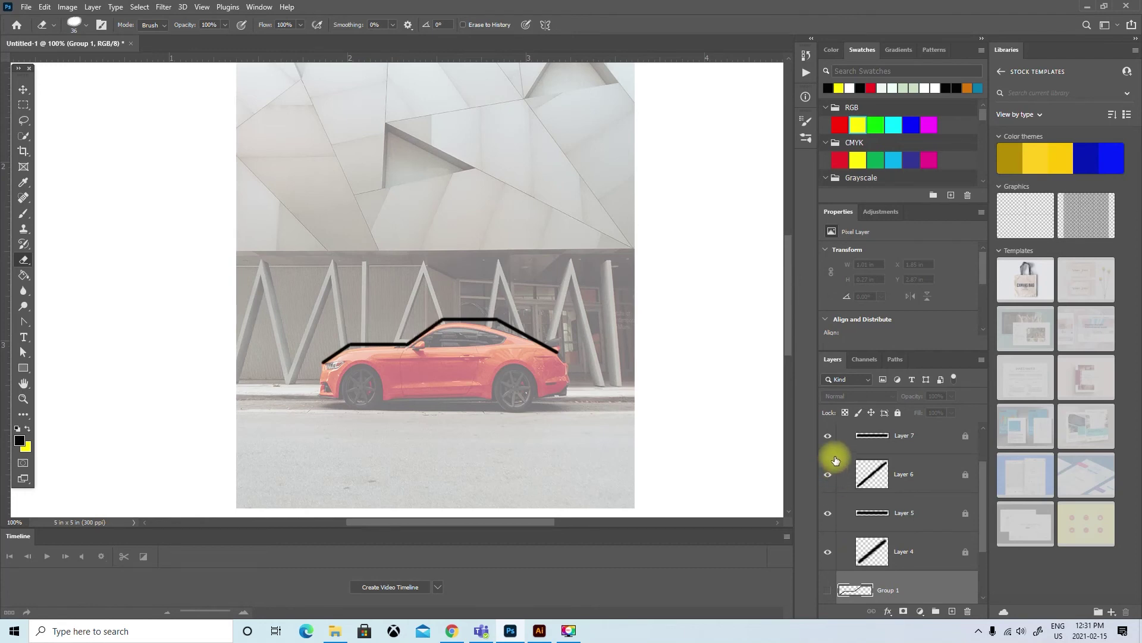
# Collapse and hide Group 1 copy, and make the merged Group 1 layer visible again
pyautogui.scroll(2, 833, 455)
pyautogui.click(842, 431)
pyautogui.click(828, 431)
pyautogui.click(828, 456)
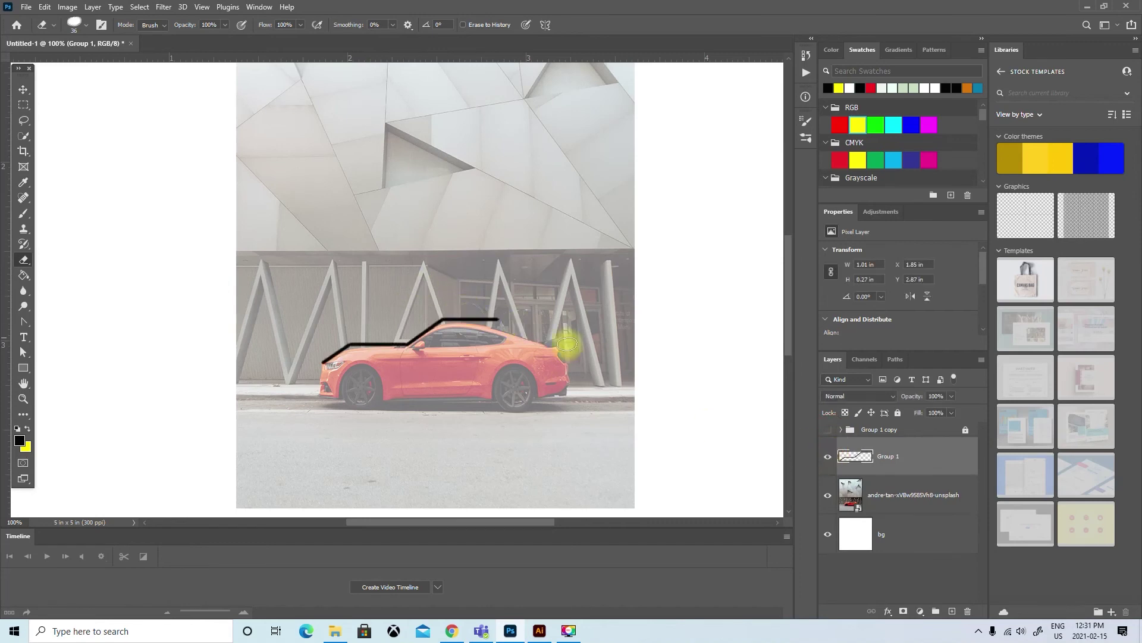